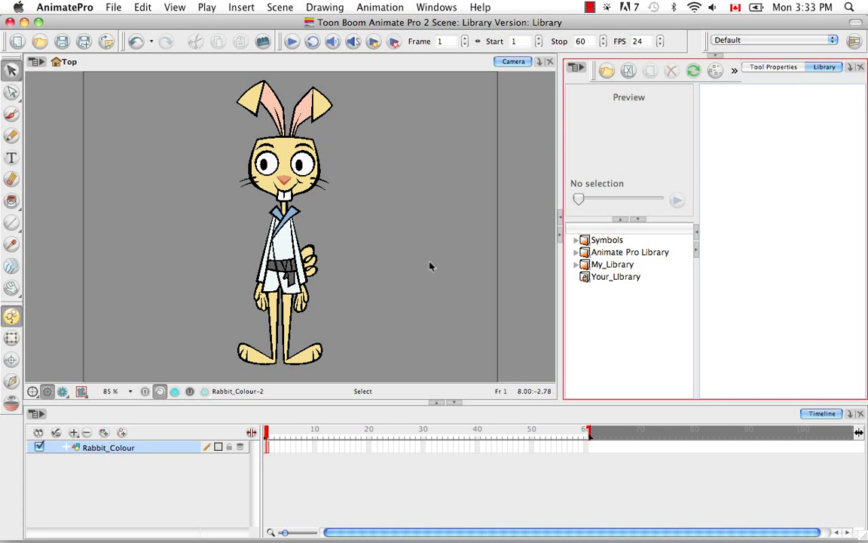
mouse_move(184, 81)
left_mouse_down()
mouse_move(357, 126)
mouse_move(358, 369)
left_mouse_up()
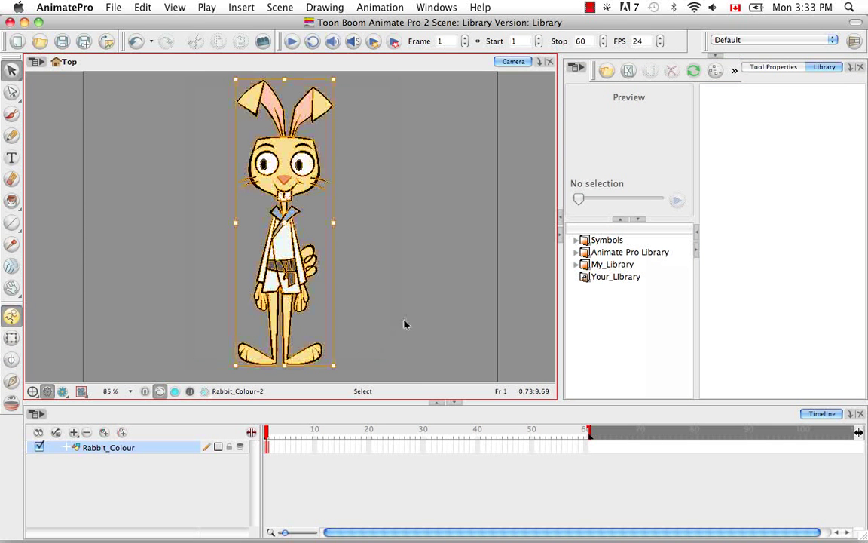
left_click(413, 247)
mouse_move(230, 222)
left_mouse_down()
mouse_move(386, 82)
mouse_move(385, 93)
left_mouse_up()
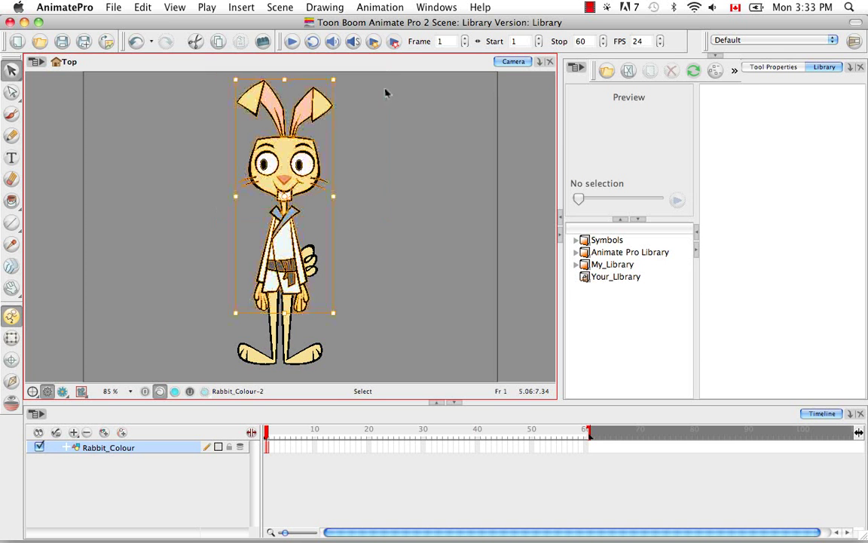
left_click(401, 226)
Step: Select the rabbit's head and ears, down to the collar, with a freehand Cutter tool outline
left_click_drag(11, 70, 39, 89)
key("alt")
mouse_move(351, 85)
left_mouse_down()
mouse_move(181, 83)
mouse_move(241, 195)
mouse_move(390, 94)
mouse_move(290, 68)
left_mouse_up()
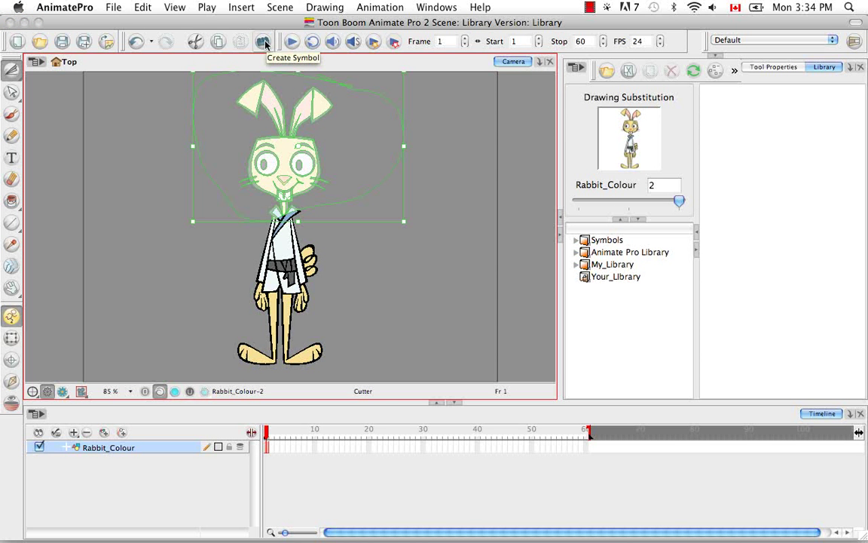
Step: Create a symbol named KR_Head from the selected head artwork
left_click(144, 8)
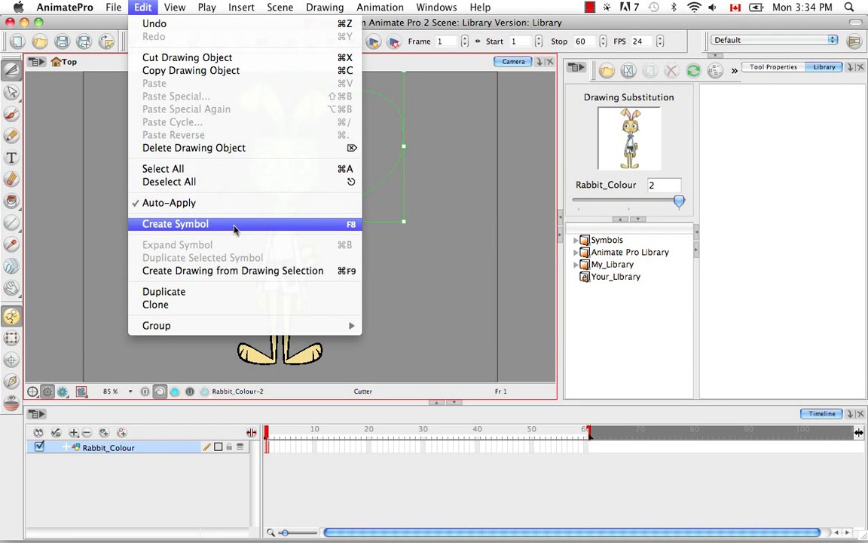
left_click(358, 226)
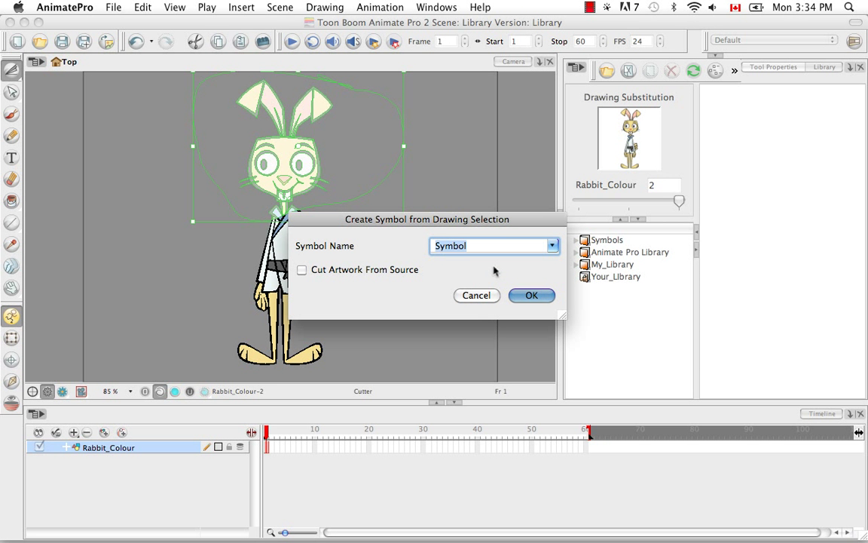
left_click(552, 246)
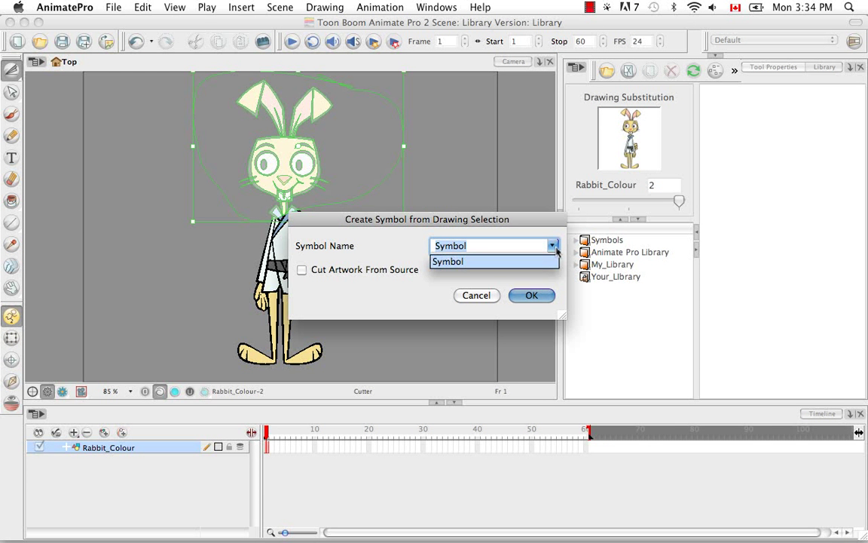
left_click(554, 248)
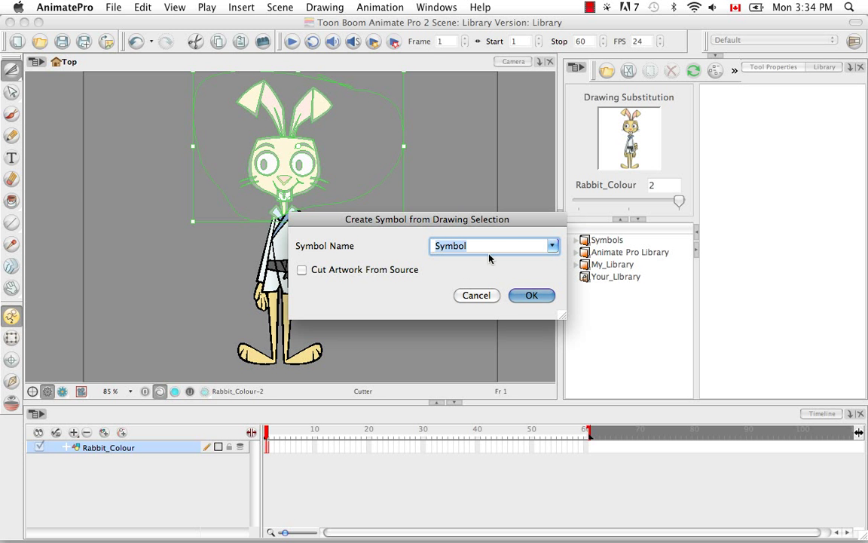
key("BackSpace")
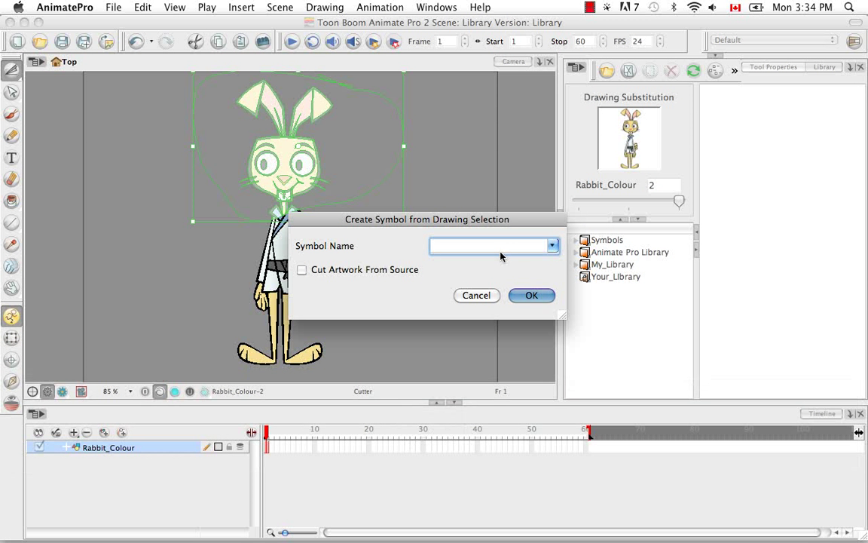
type("KR_Head")
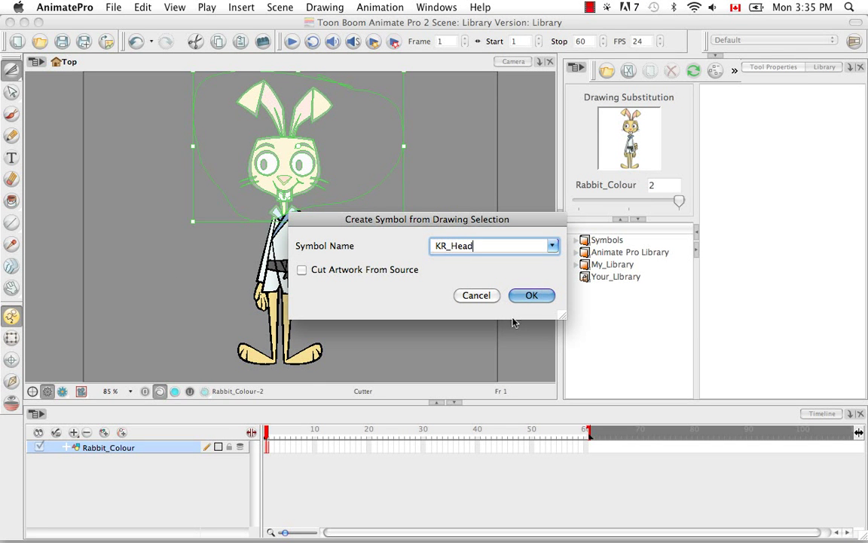
left_click(537, 295)
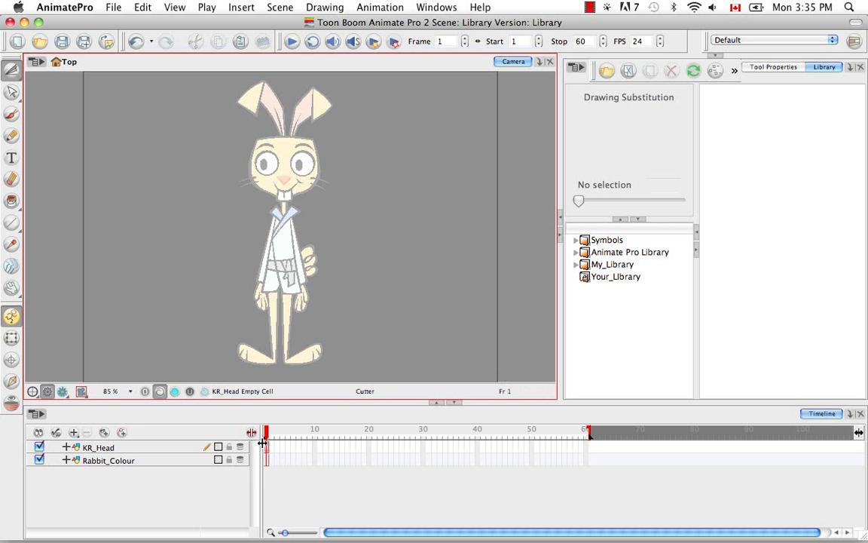
Step: Compare the KR_Head and Rabbit_Colour layers by hiding and reshowing each one in turn
left_click(189, 478)
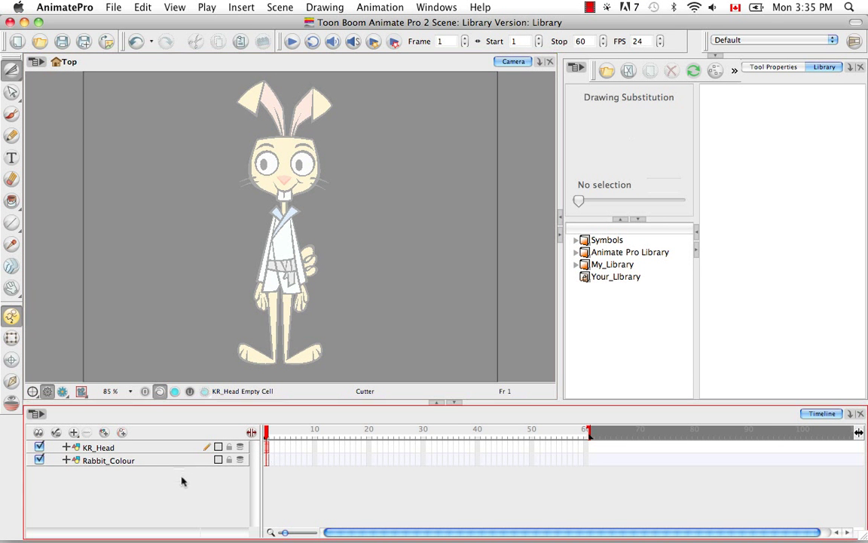
left_click(39, 460)
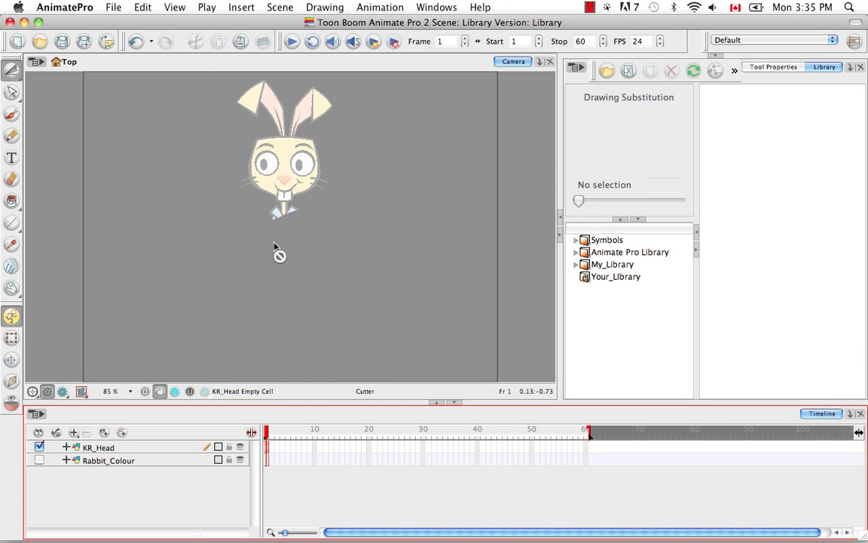
left_click(39, 460)
left_click(39, 447)
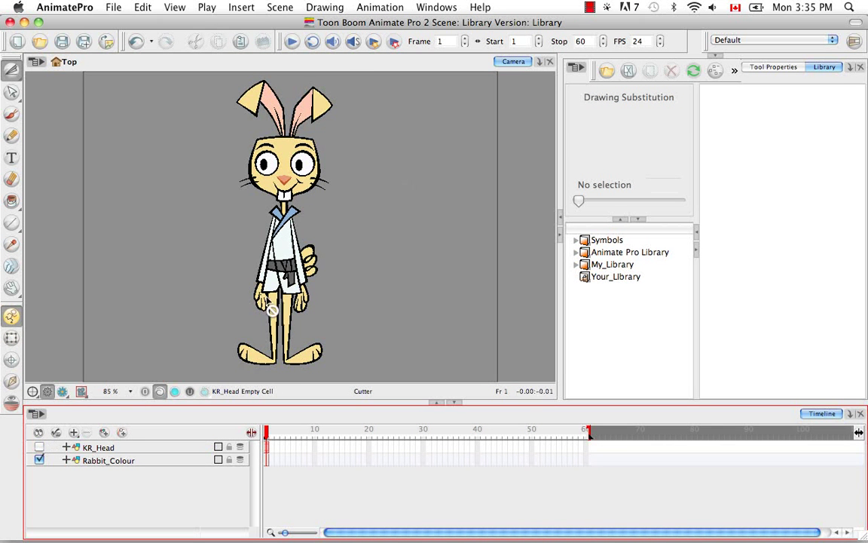
left_click(39, 447)
left_click(422, 291)
Step: Delete the KR_Head layer from the timeline together with its drawing files and element folders
left_click(161, 459)
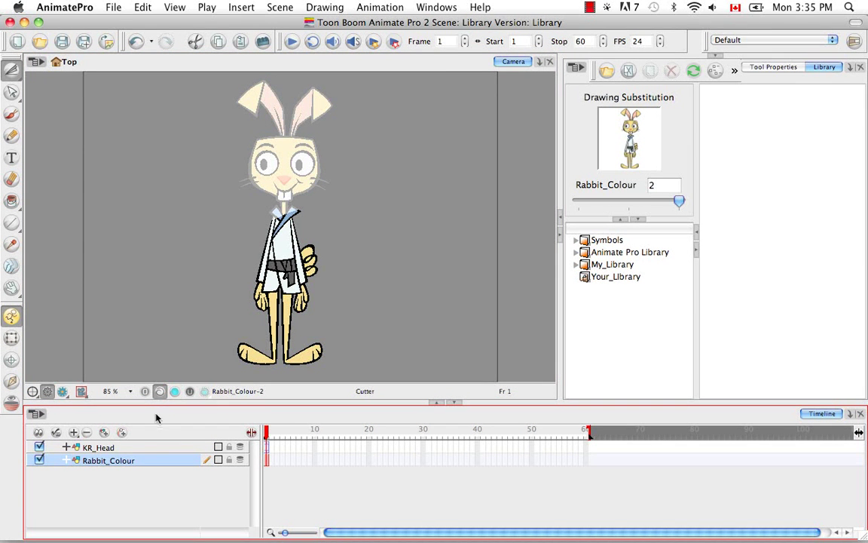
left_click(131, 448)
left_click(87, 432)
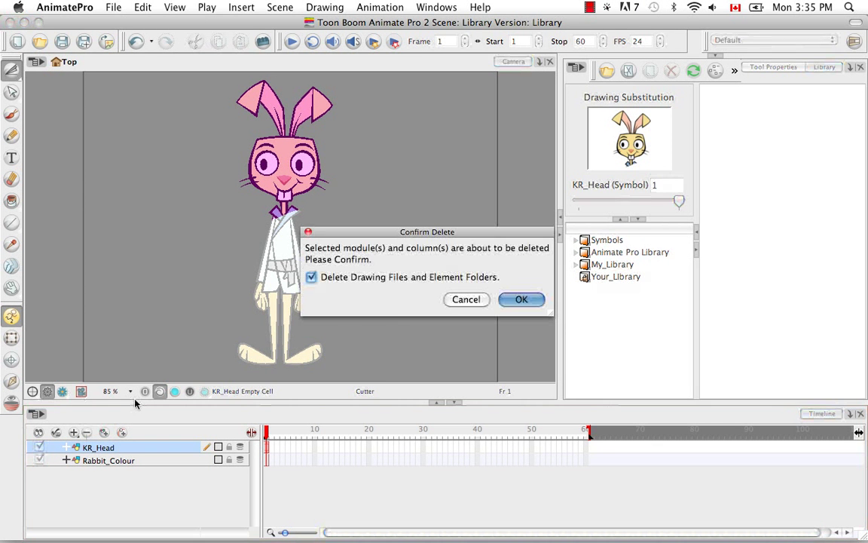
left_click(515, 299)
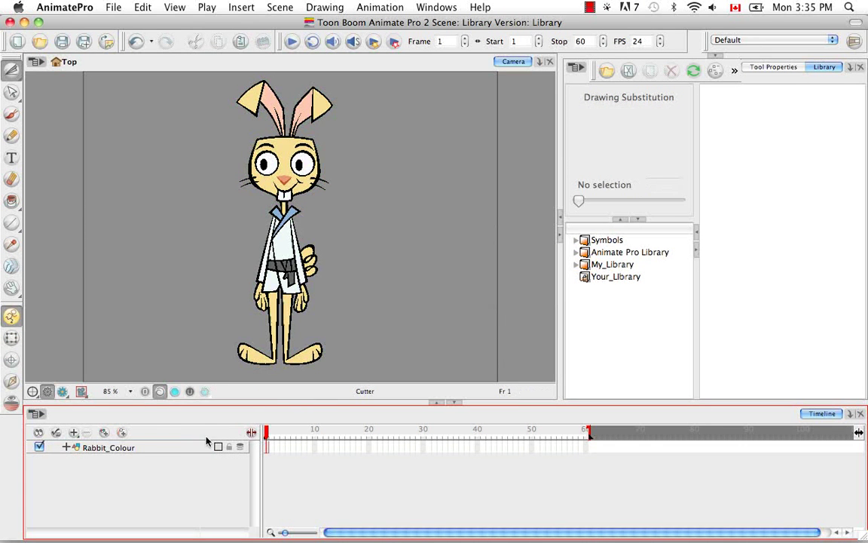
Step: Extend the exposure of the Rabbit_Colour drawing to frame 20
left_click(187, 449)
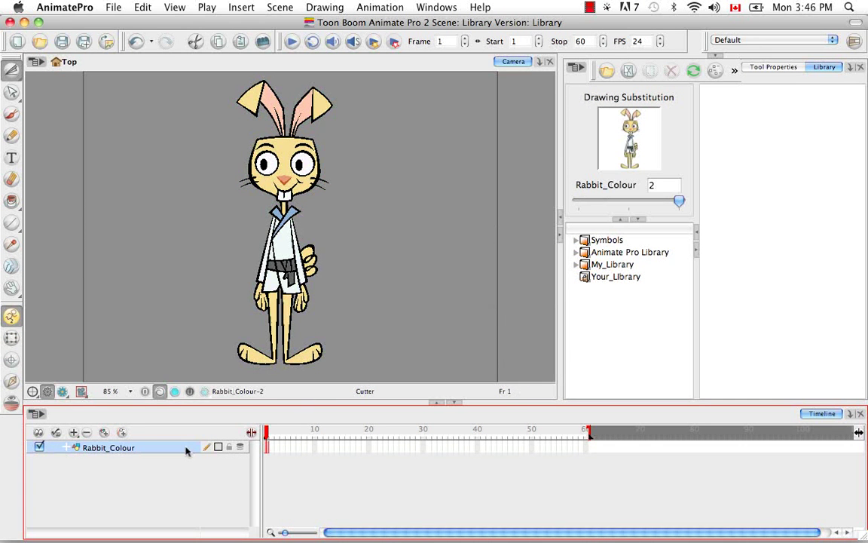
left_click(369, 450)
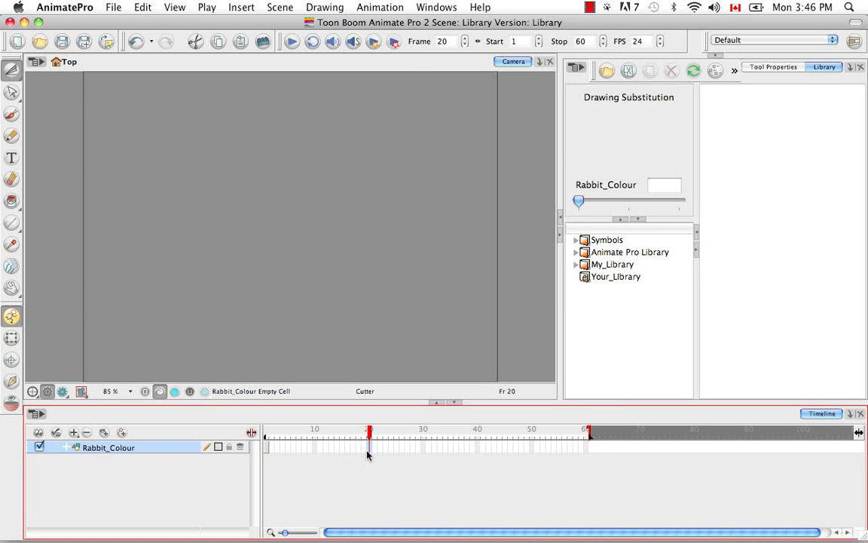
right_click(369, 453)
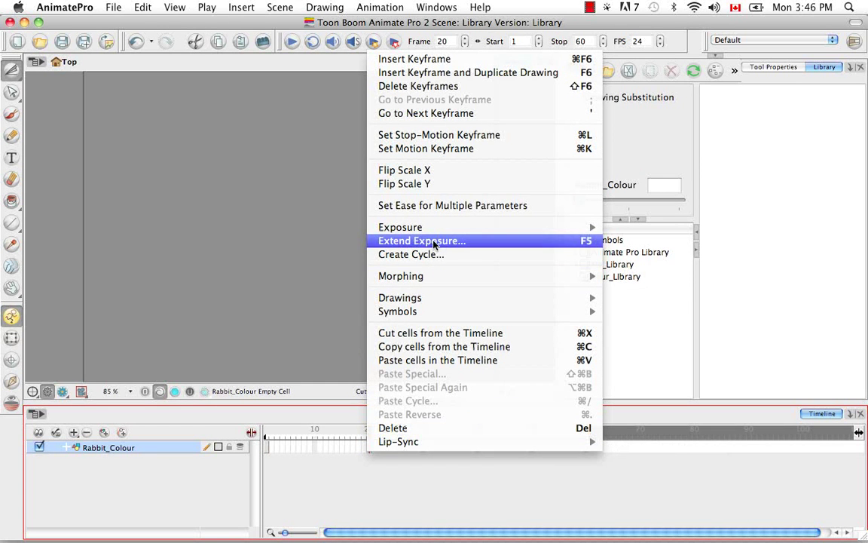
left_click(434, 242)
Step: Substitute a different drawing for Rabbit_Colour from frame 10 onward and return to frame 1
left_click(363, 433)
left_click_drag(363, 433, 316, 433)
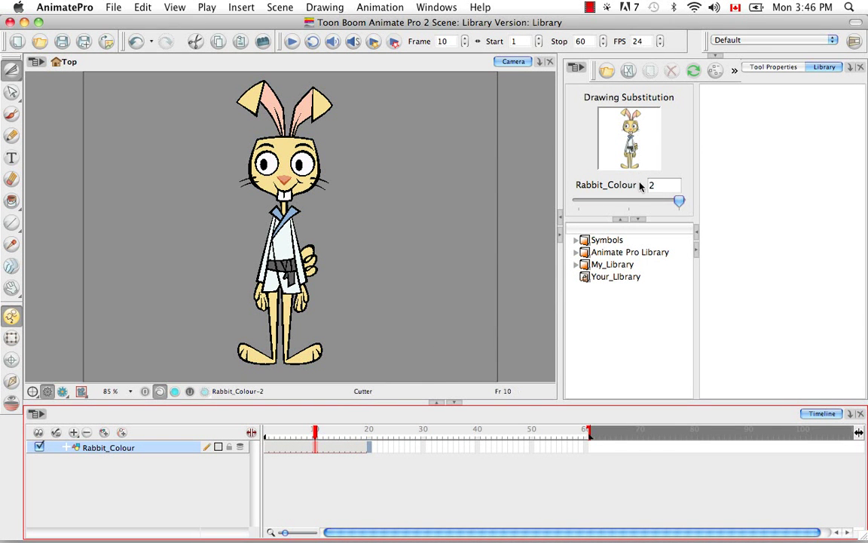
left_click_drag(680, 201, 628, 200)
key("Return")
left_click(298, 494)
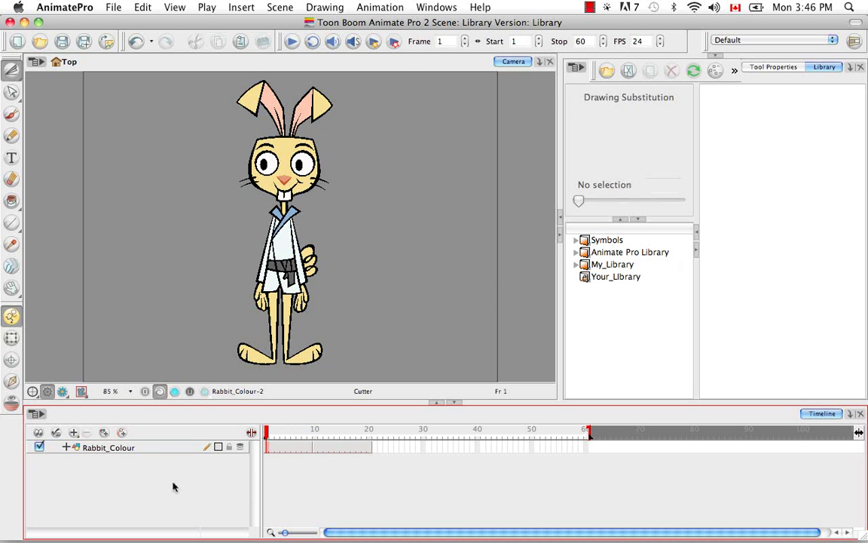
left_click(154, 447)
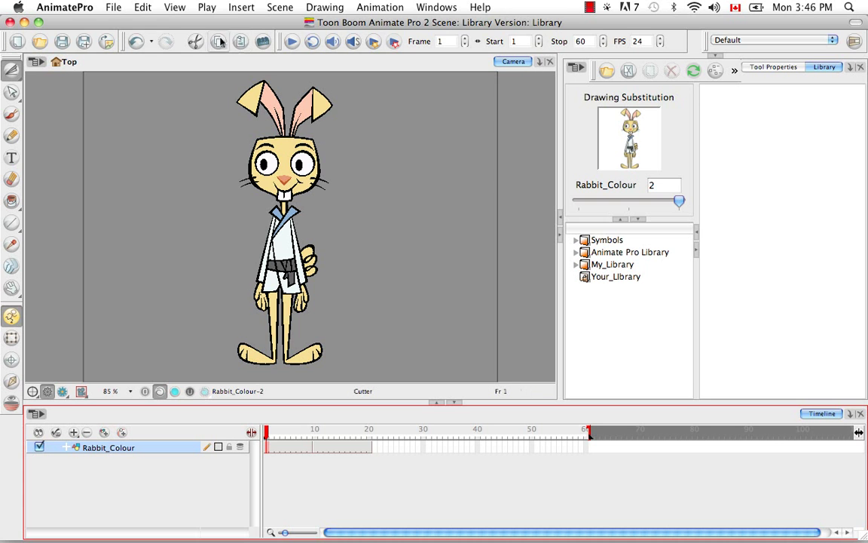
left_click(146, 10)
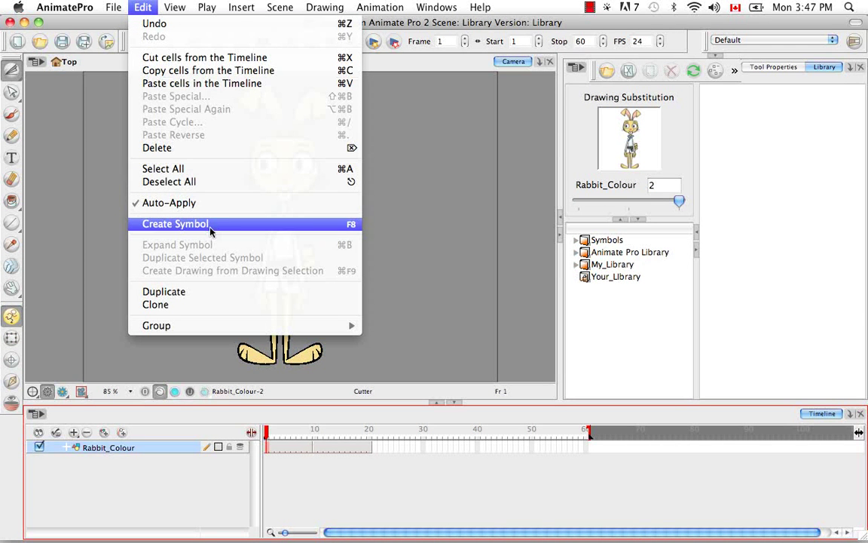
left_click(422, 238)
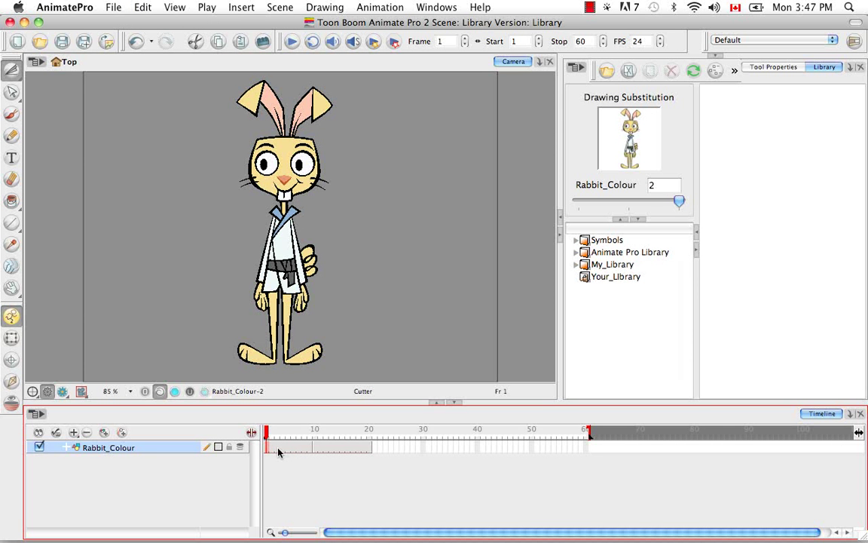
left_click_drag(271, 448, 370, 450)
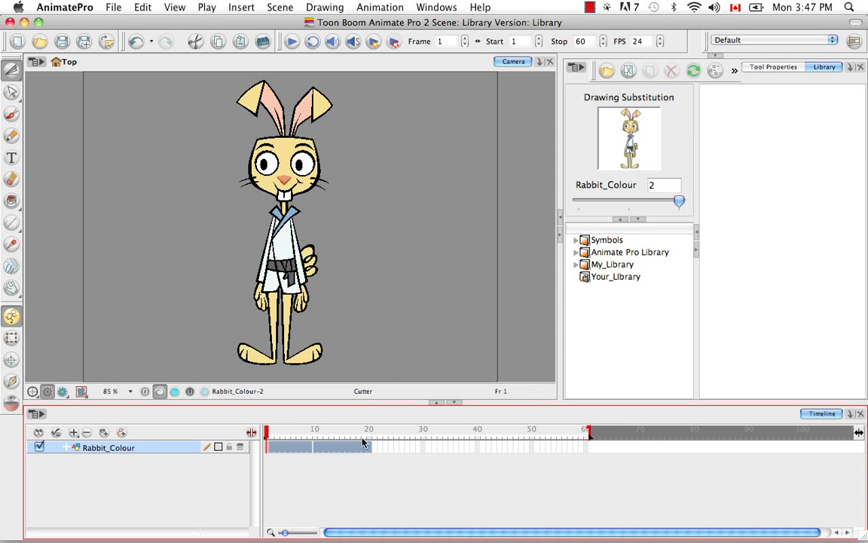
Step: Turn the whole Rabbit_Colour layer into a symbol by adding it to the Symbols library folder
left_click(149, 456)
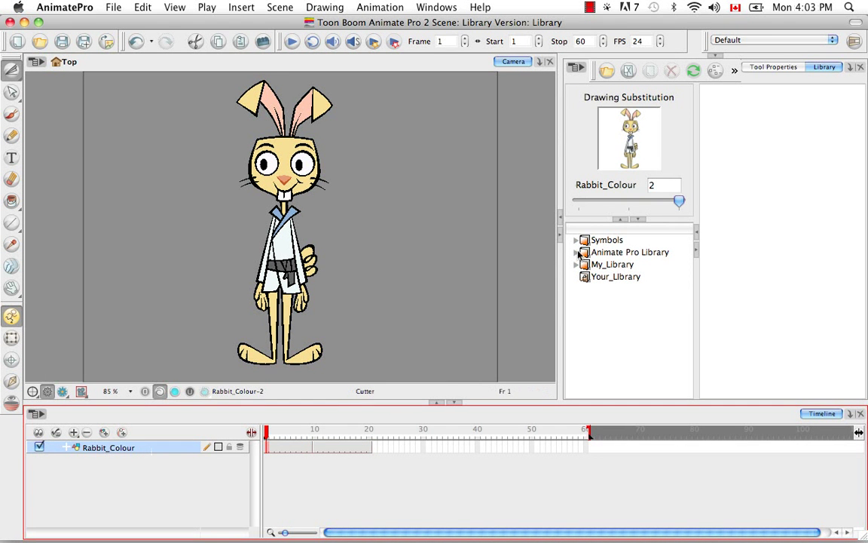
left_click(585, 241)
left_click(153, 450)
left_click_drag(153, 450, 616, 245)
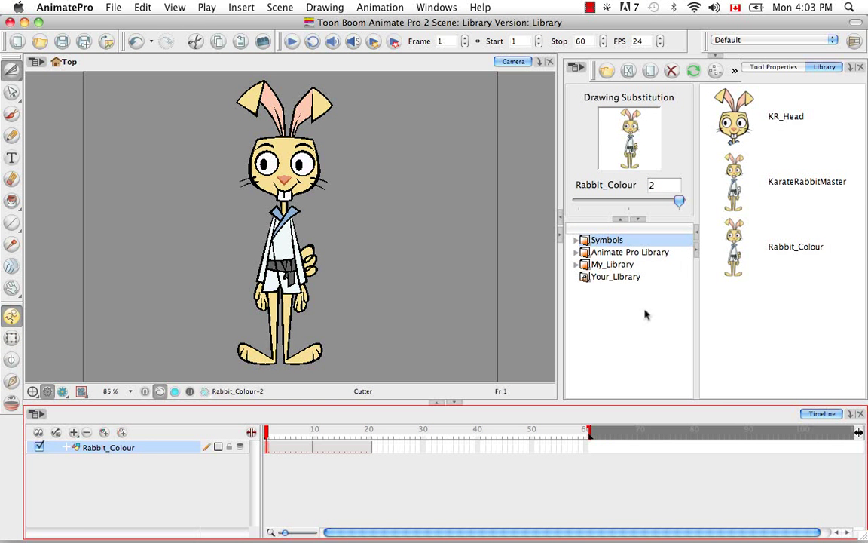
Step: Display the Network view above the library to access the Rabbit_Colour module
left_click(716, 55)
left_click(820, 62)
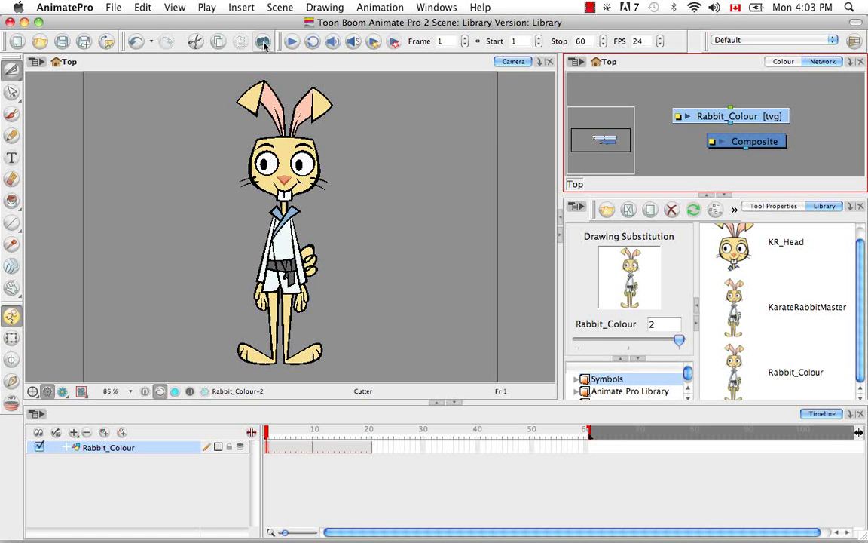
left_click(143, 7)
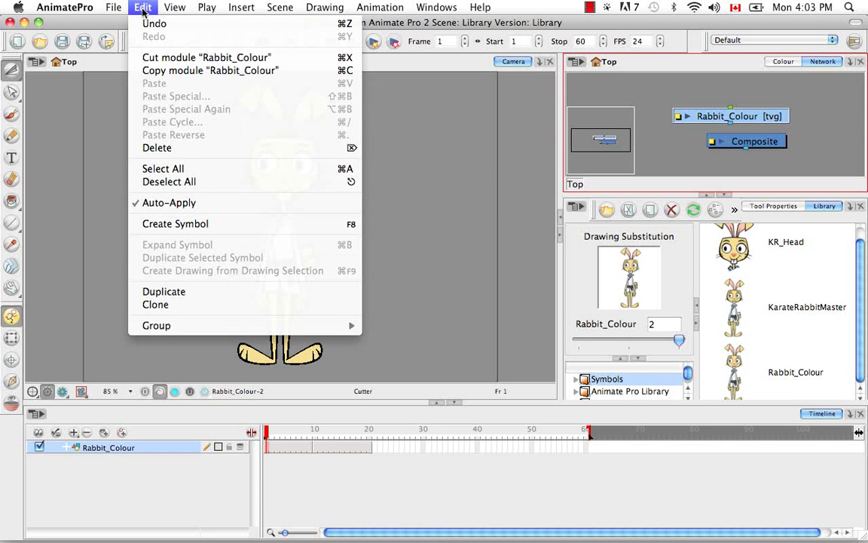
left_click(407, 217)
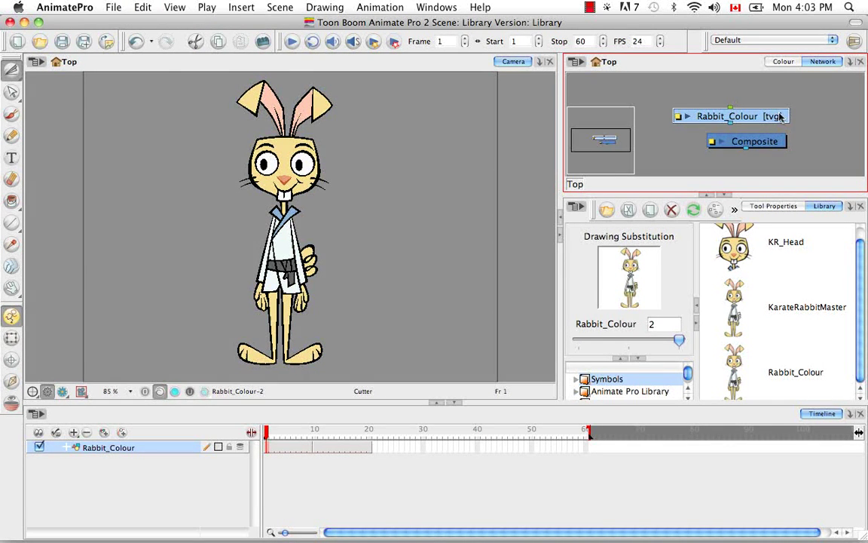
Step: Copy the Rabbit_Colour module from the network and paste it into the Symbols library as another symbol
key("super+c")
left_click(761, 337)
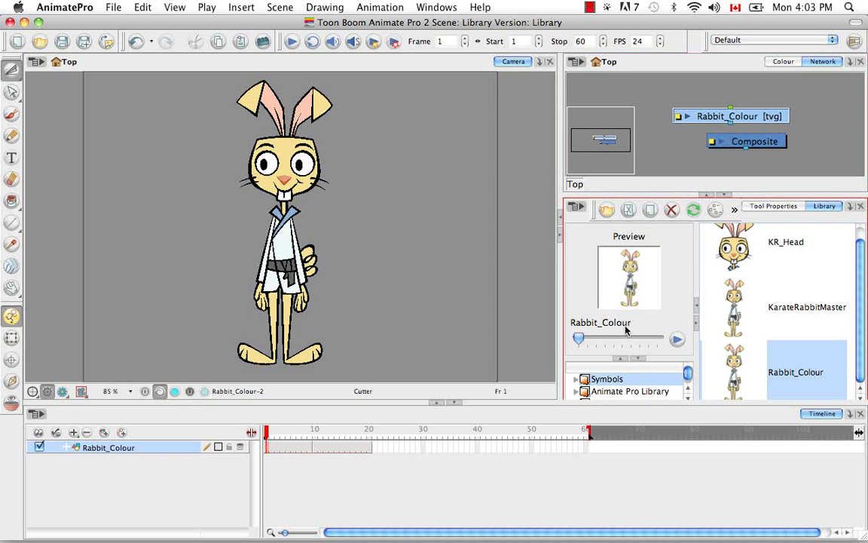
key("super")
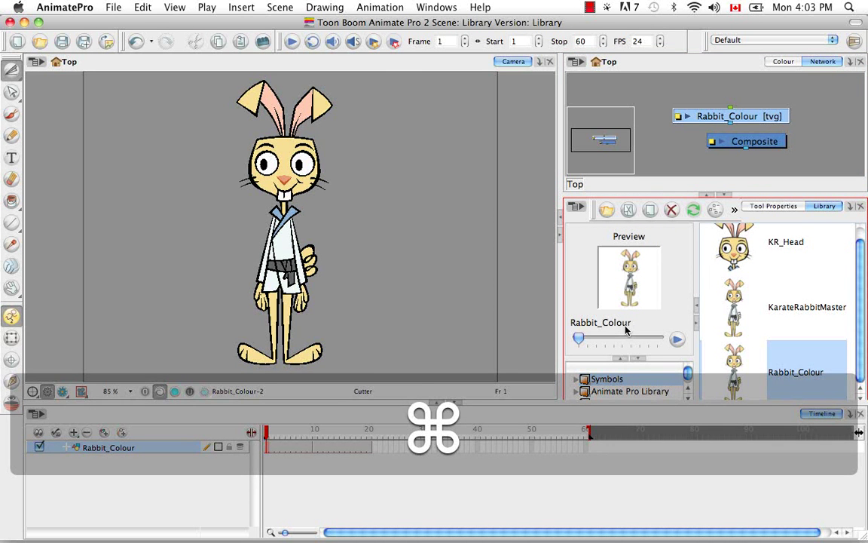
key("super+v")
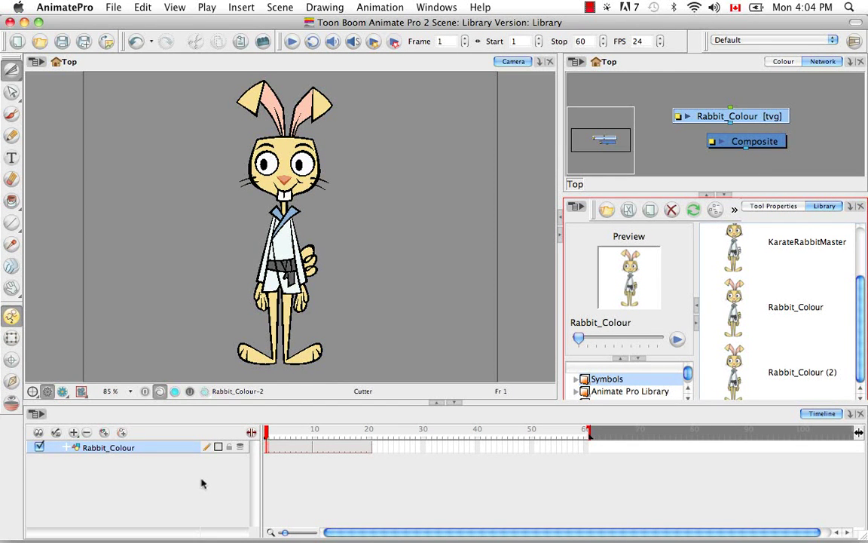
Step: Place an instance of the Rabbit_Colour symbol from the library in the Camera view, overlapping the original rabbit
left_click(803, 307)
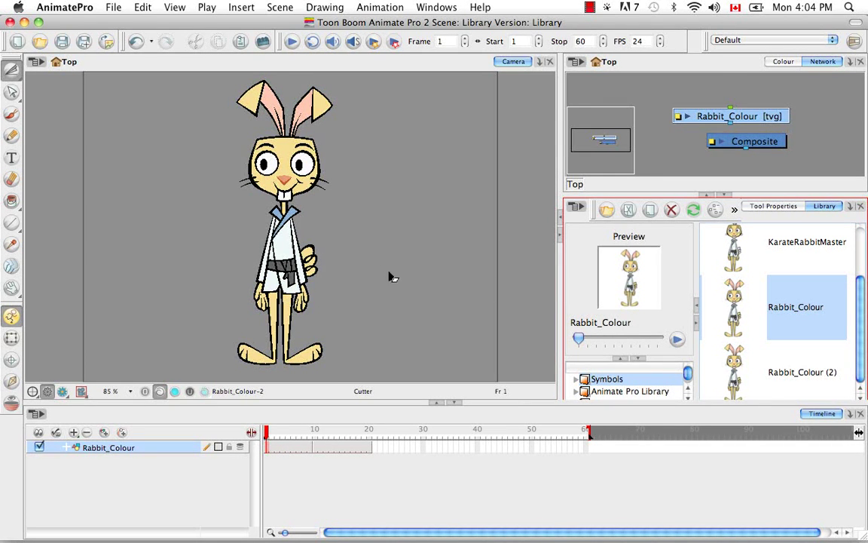
left_click_drag(390, 277, 390, 278)
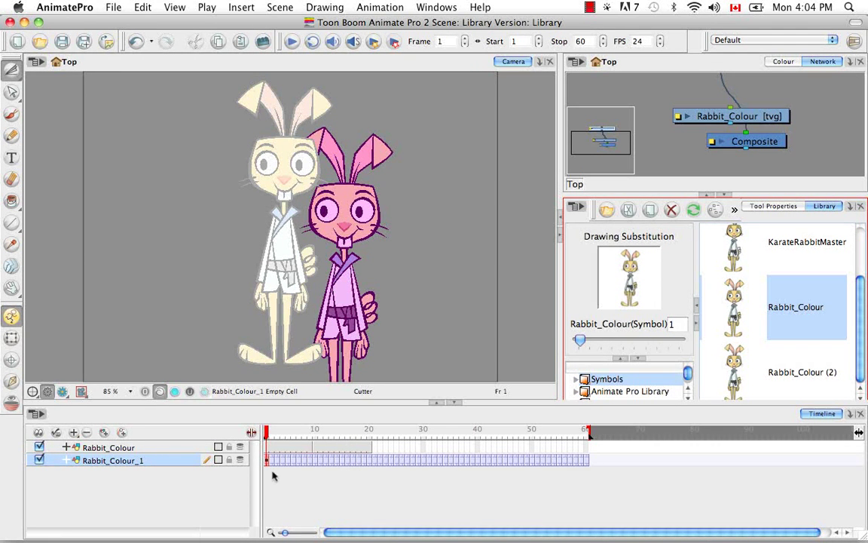
Step: Delete the Rabbit_Colour_1 layer from the timeline, leaving the original Rabbit_Colour layer in the scene
left_click(170, 450)
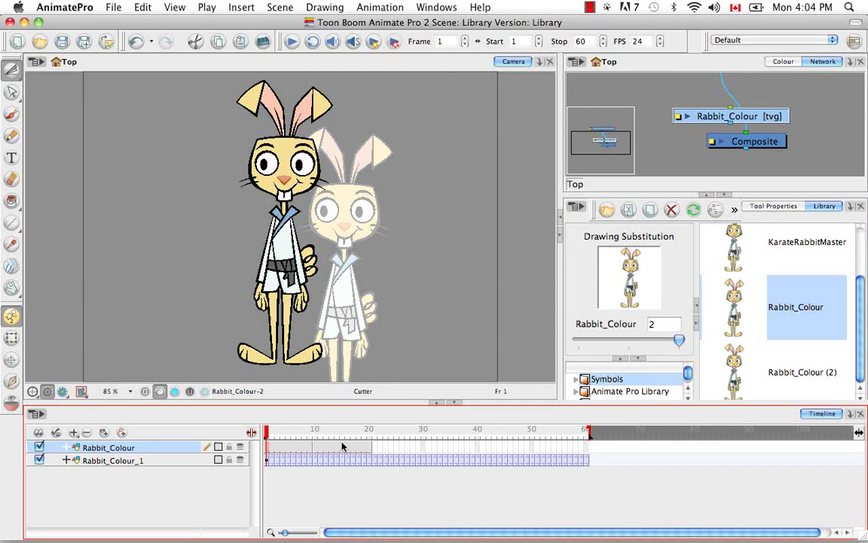
left_click(194, 460)
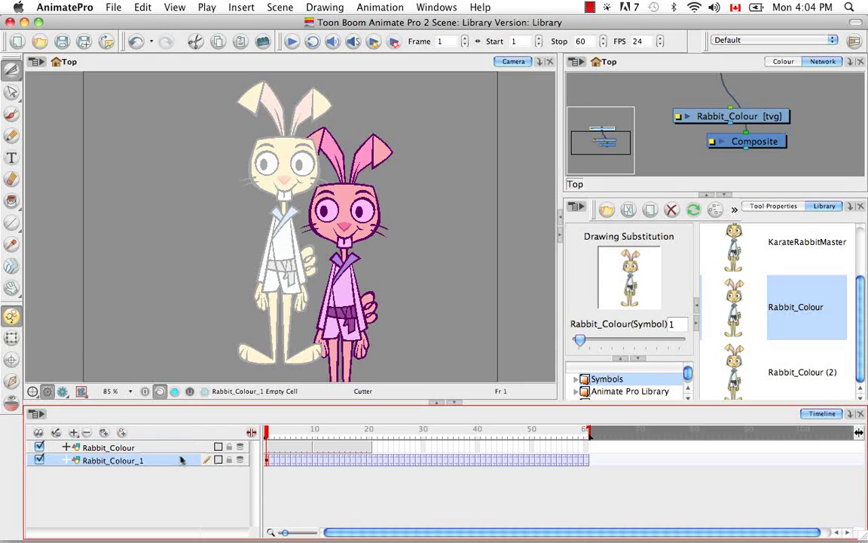
left_click(86, 433)
left_click(521, 299)
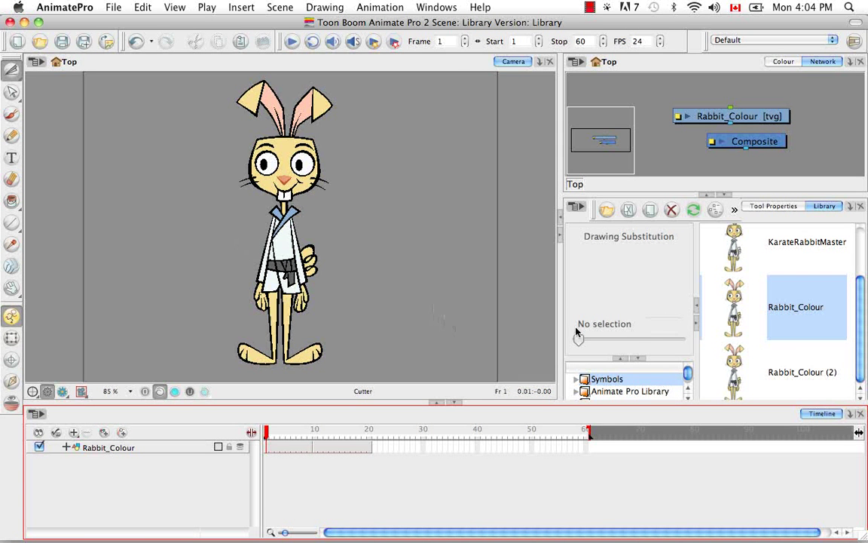
Step: Place an instance of the Rabbit_Colour library symbol in the timeline, above the original Rabbit_Colour layer
left_click(799, 321)
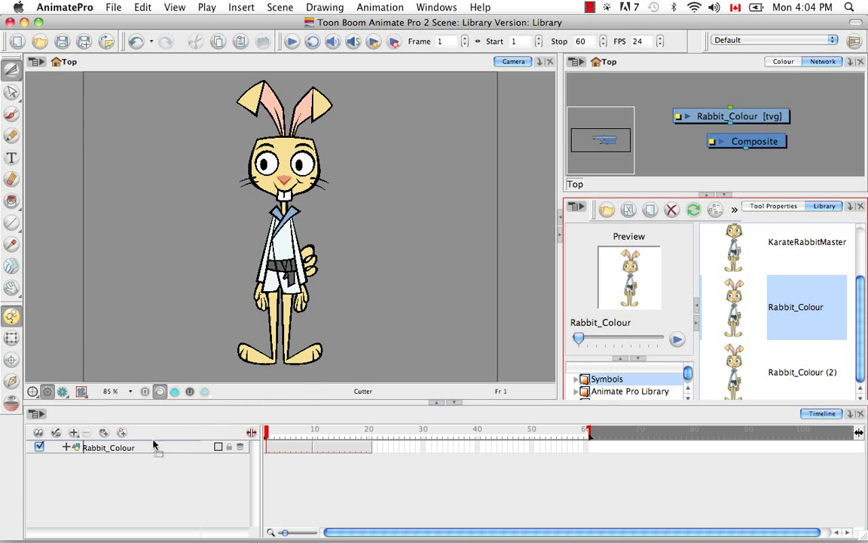
left_click_drag(153, 447, 292, 516)
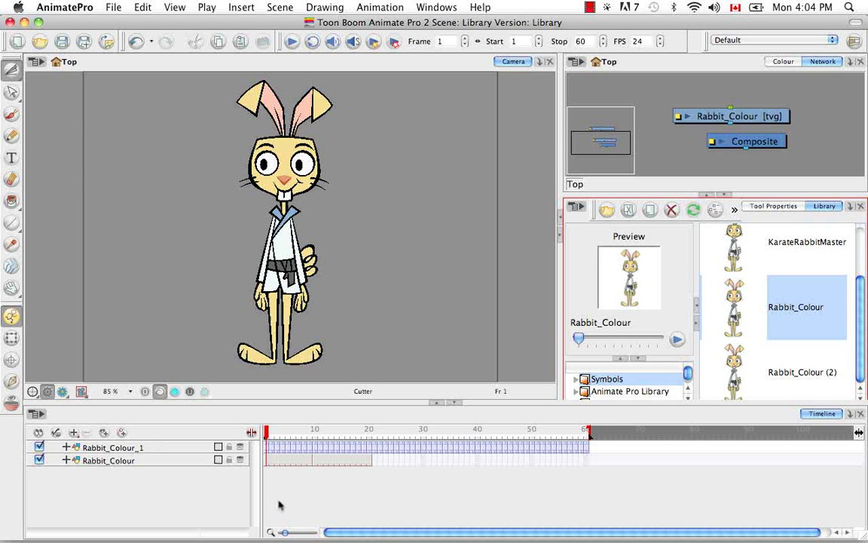
Step: Toggle the visibility of the Rabbit_Colour_1 and Rabbit_Colour layers to compare the symbol instance with the original drawing
left_click(39, 447)
left_click(39, 460)
left_click(39, 447)
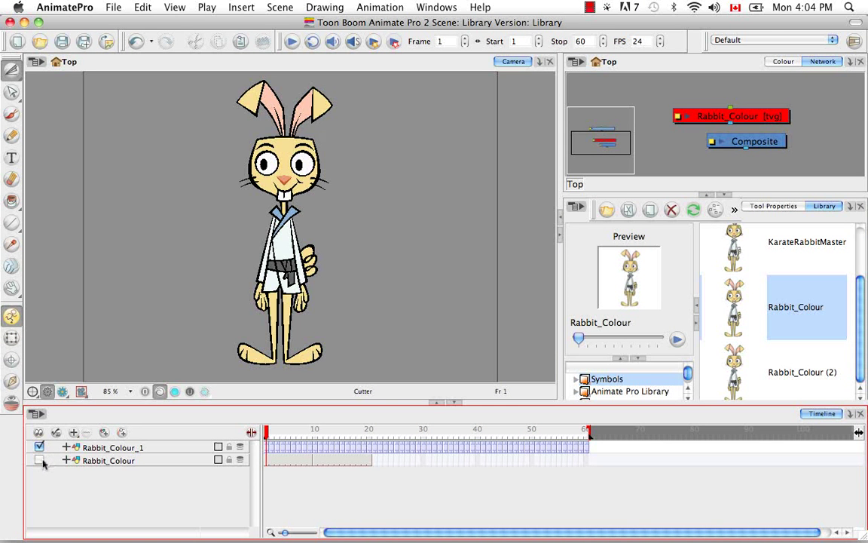
left_click(39, 460)
left_click(39, 460)
left_click(39, 460)
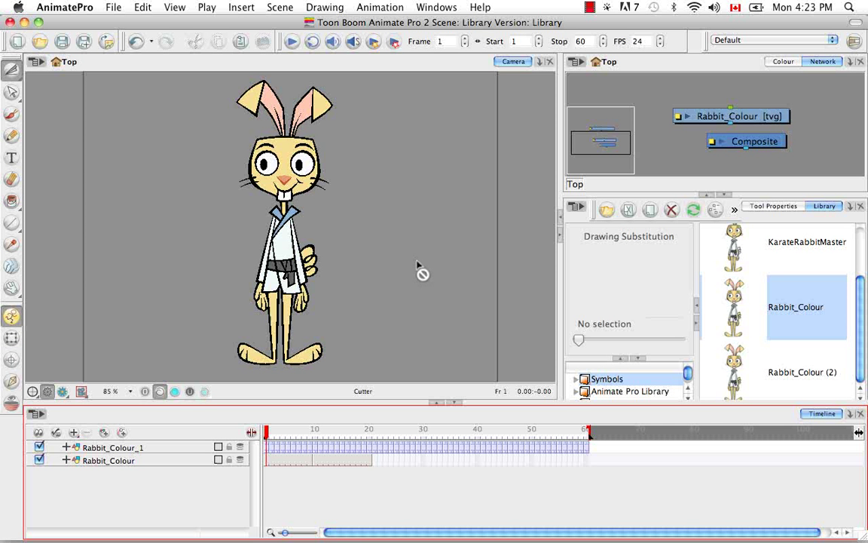
Step: Create a new empty symbol in the Symbols library folder
left_click(789, 272)
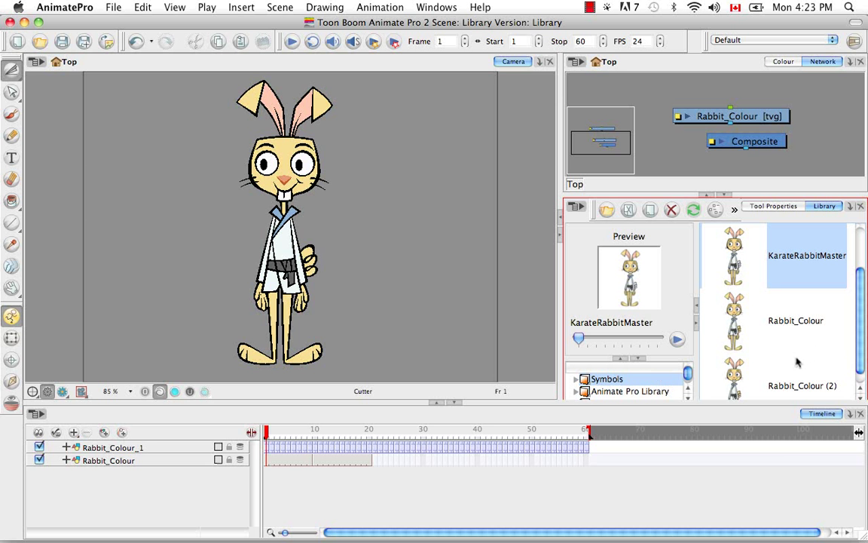
right_click(729, 351)
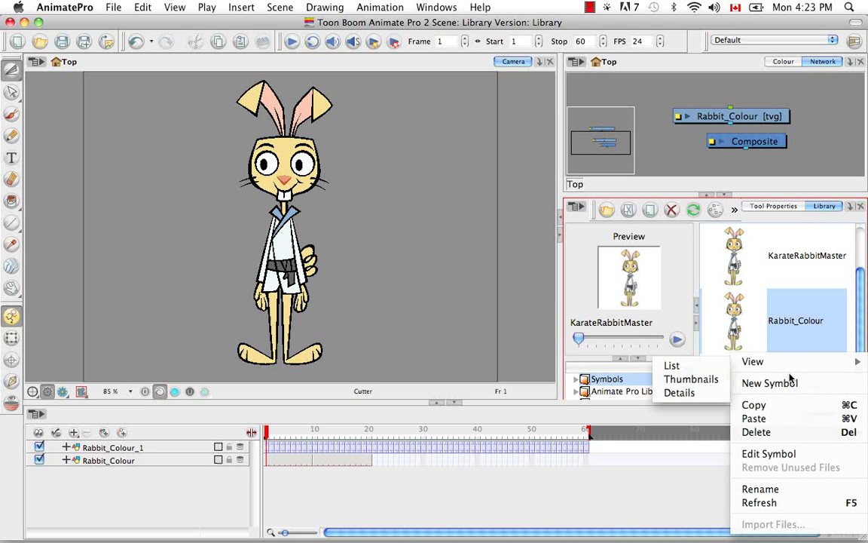
left_click(789, 383)
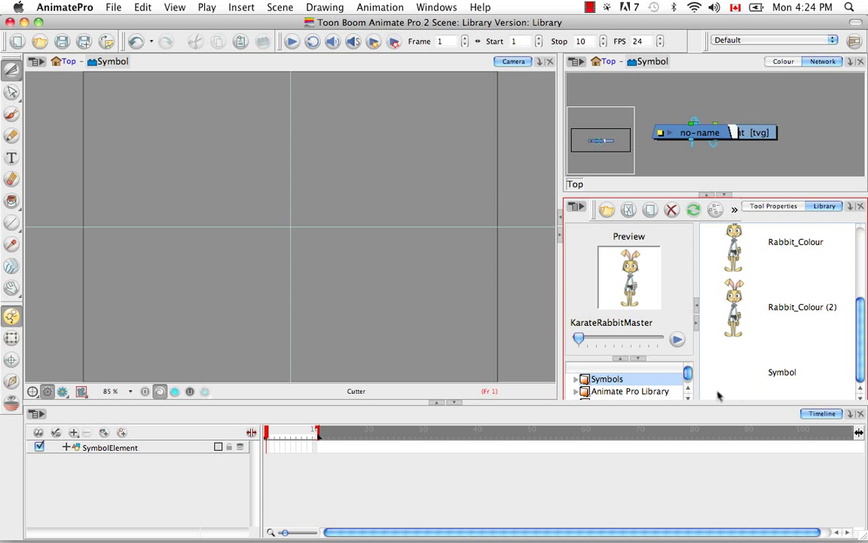
Step: Paint an orange smiley face with the Brush tool on the new symbol's SymbolElement layer, near the centre of the drawing area
left_click_drag(737, 386, 55, 73)
left_click_drag(379, 256, 150, 216)
left_click_drag(330, 213, 24, 119)
left_click(14, 112)
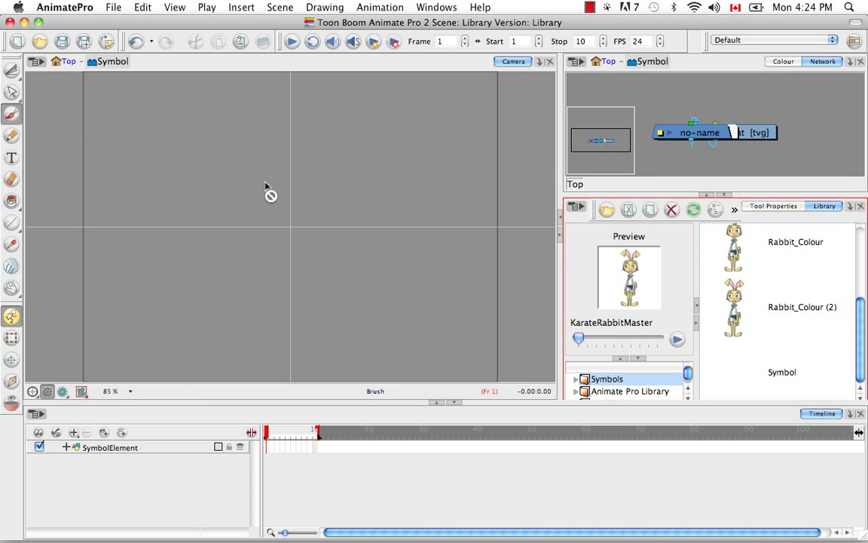
left_click(268, 197)
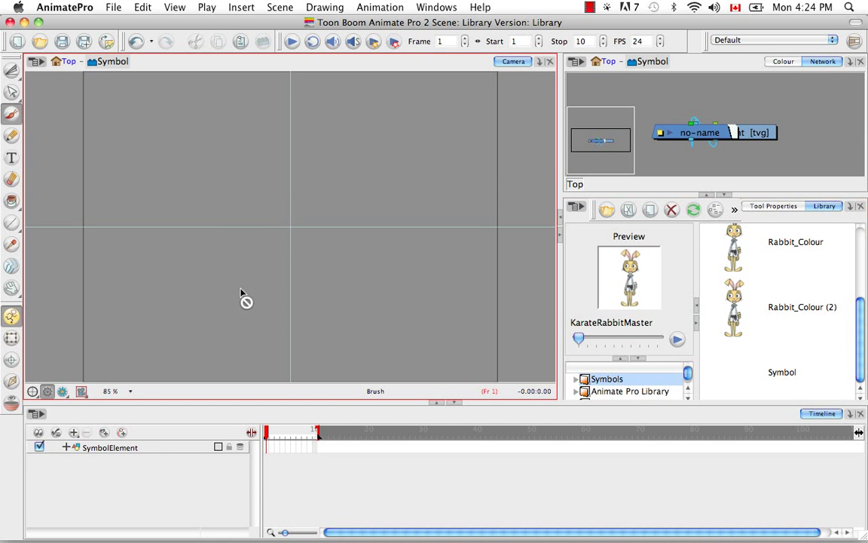
left_click(164, 448)
mouse_move(271, 192)
left_mouse_down()
mouse_move(270, 202)
mouse_move(297, 198)
mouse_move(310, 221)
left_mouse_up()
left_click_drag(330, 162, 241, 187)
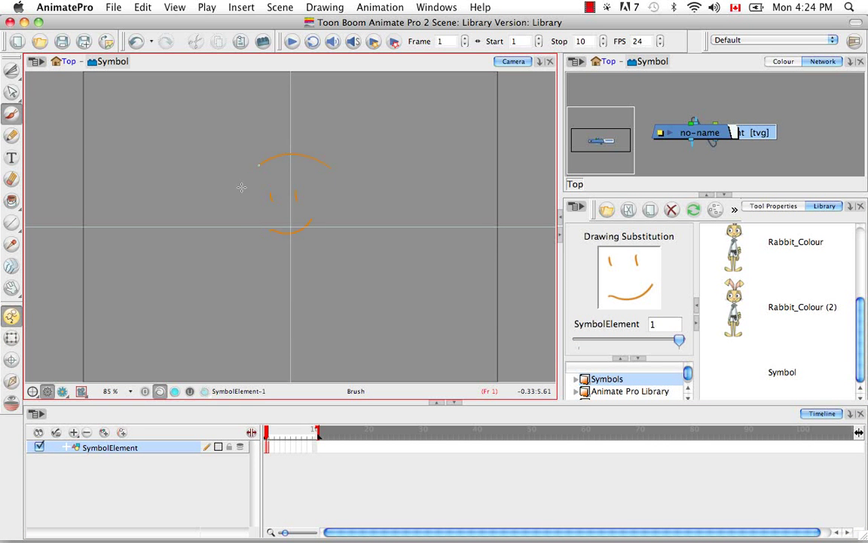
left_click_drag(289, 161, 291, 160)
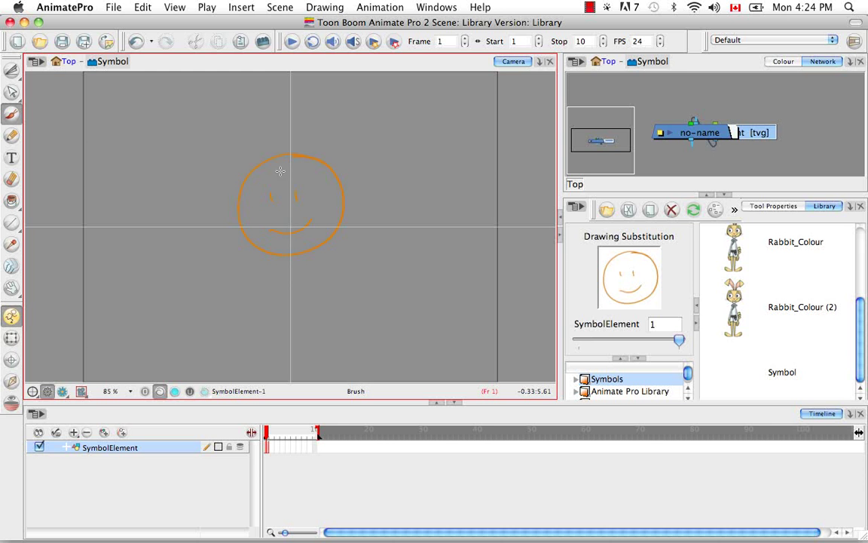
Step: Return to the scene's top level and place the smiley symbol from the library in the Camera view, beside the rabbit
left_click(66, 61)
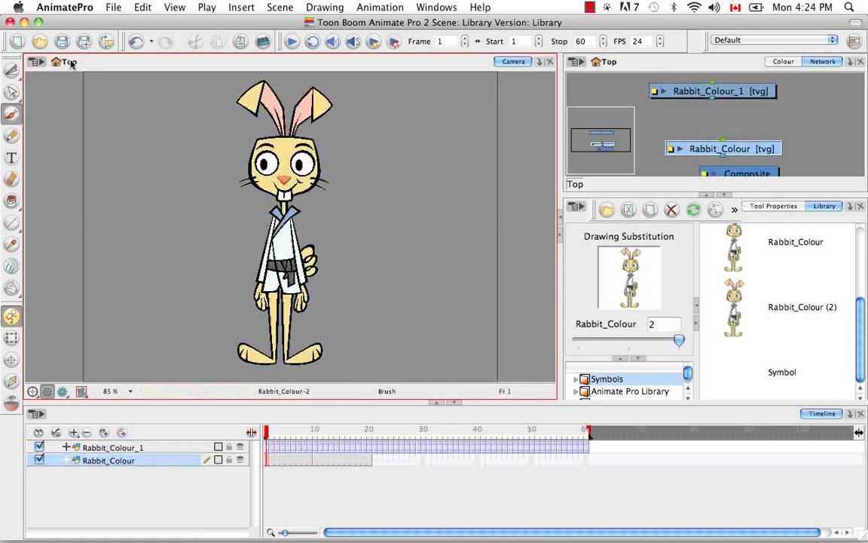
left_click(783, 374)
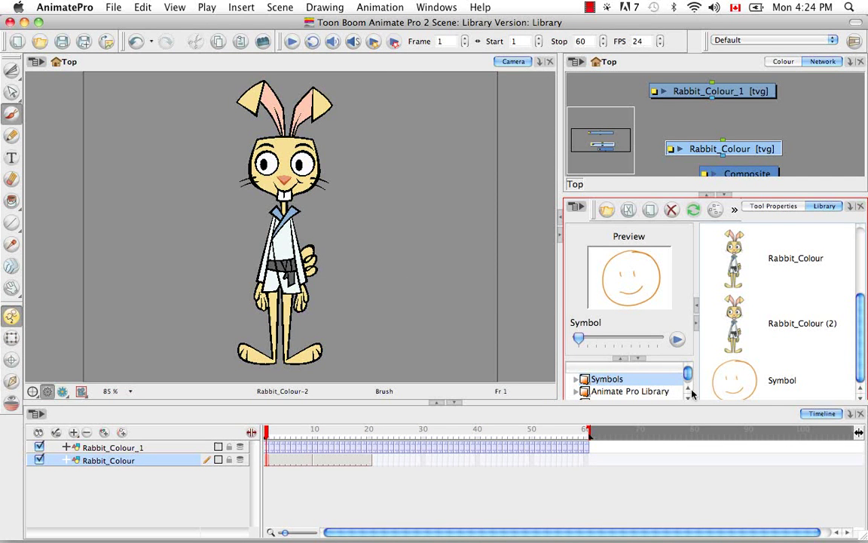
left_click_drag(778, 384, 358, 244)
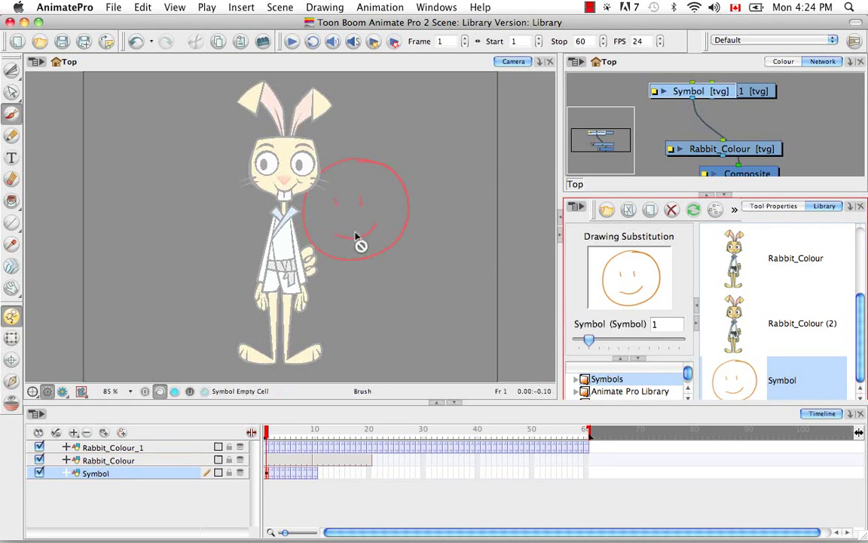
left_click(422, 318)
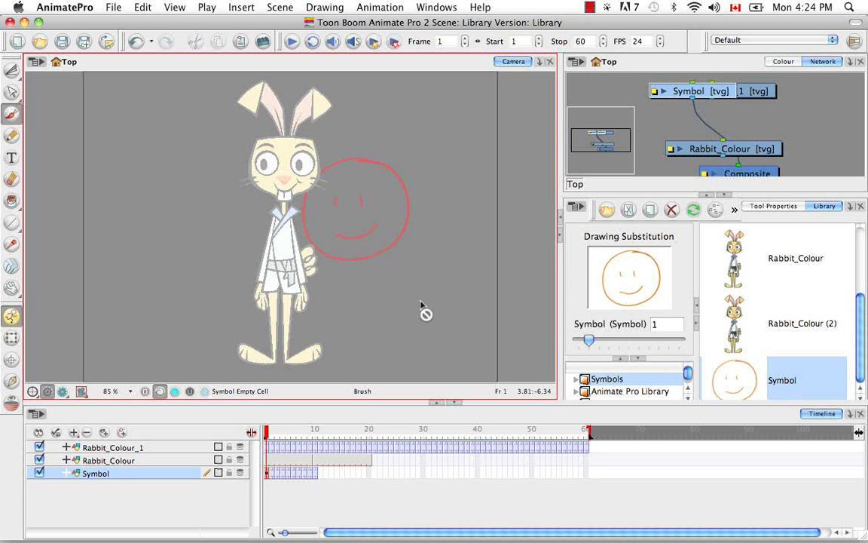
Step: Insert another empty symbol in the library and return to the scene's top level
left_click(242, 8)
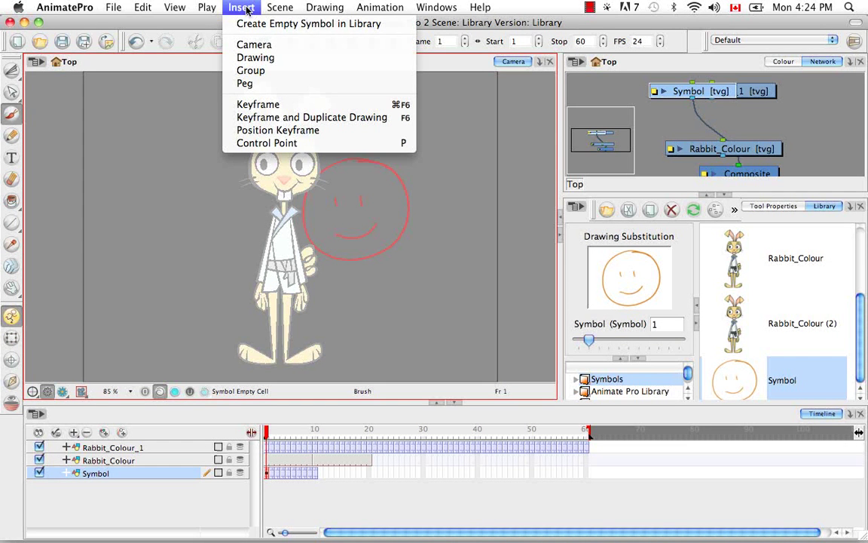
left_click(252, 24)
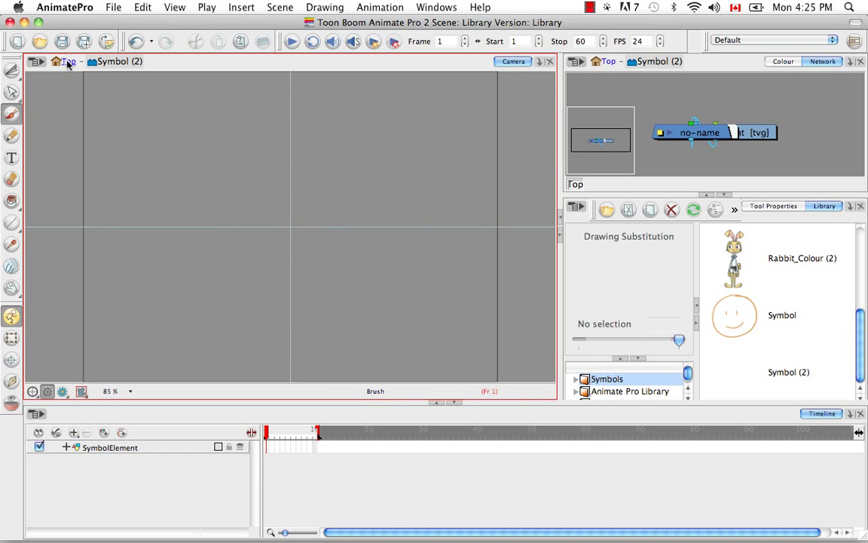
left_click(69, 62)
Step: Delete the smiley symbol from the library, accepting the removal of all its references in the scene
left_click(776, 319)
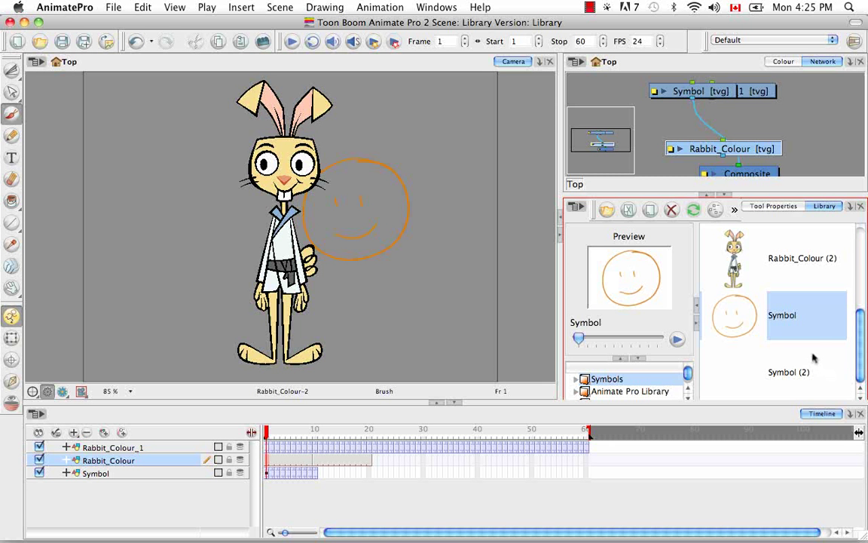
right_click(770, 326)
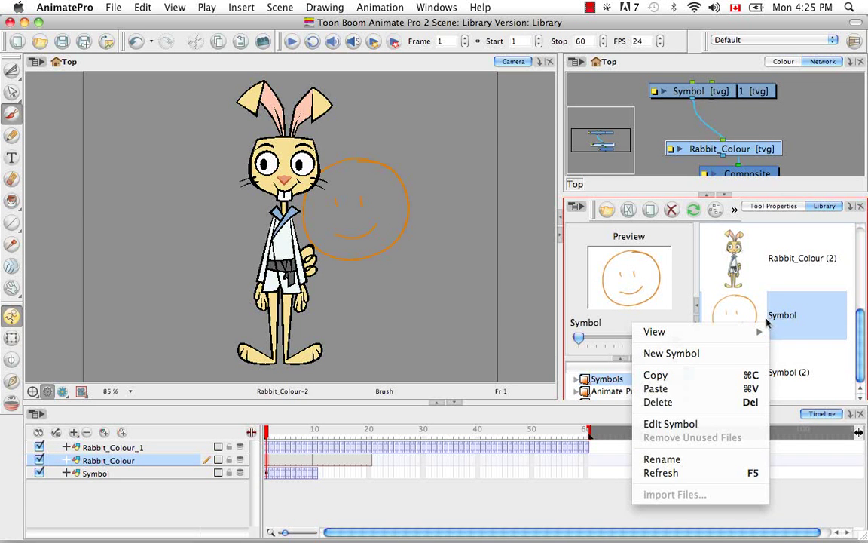
left_click(733, 403)
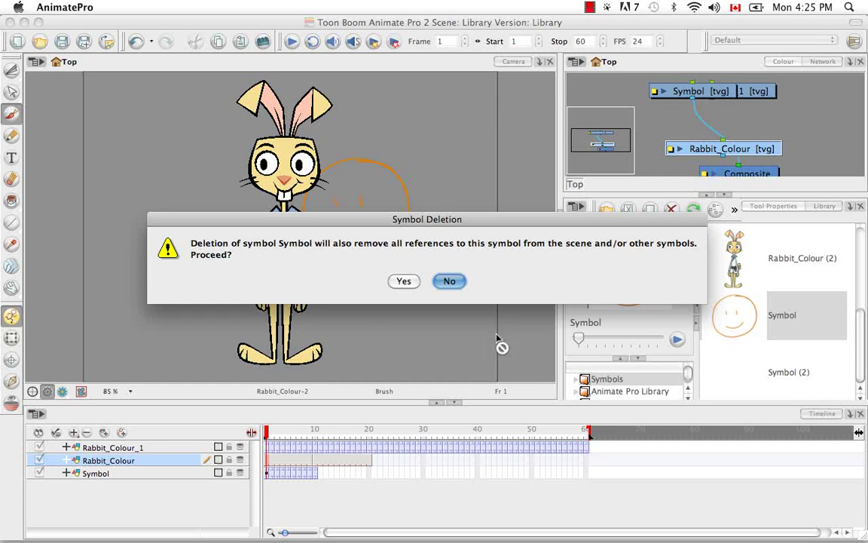
left_click(405, 282)
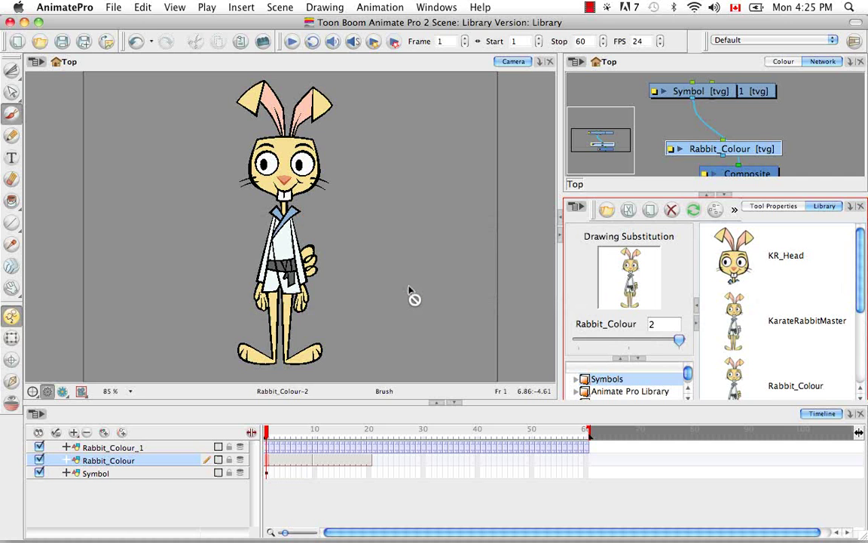
Step: Undo the deletion of the smiley symbol and bring it back into view in the library
left_click_drag(859, 294, 864, 390)
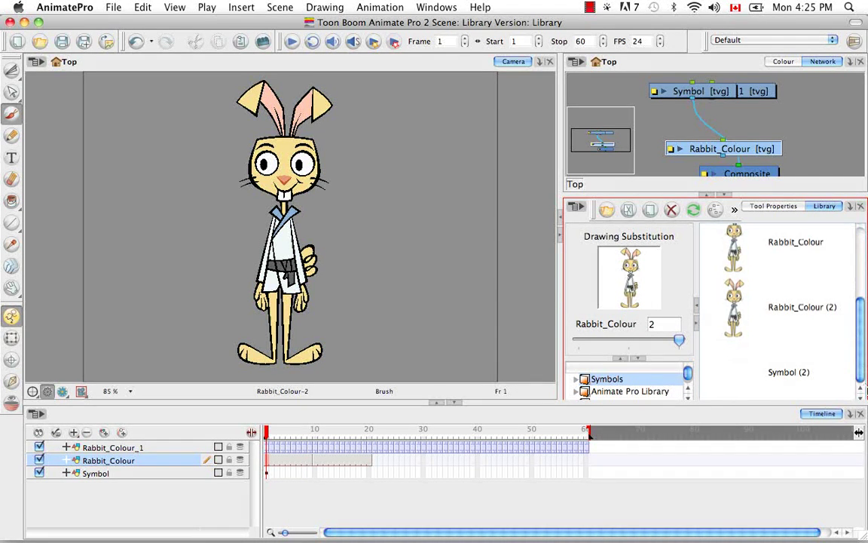
left_click(840, 380)
key("super+z")
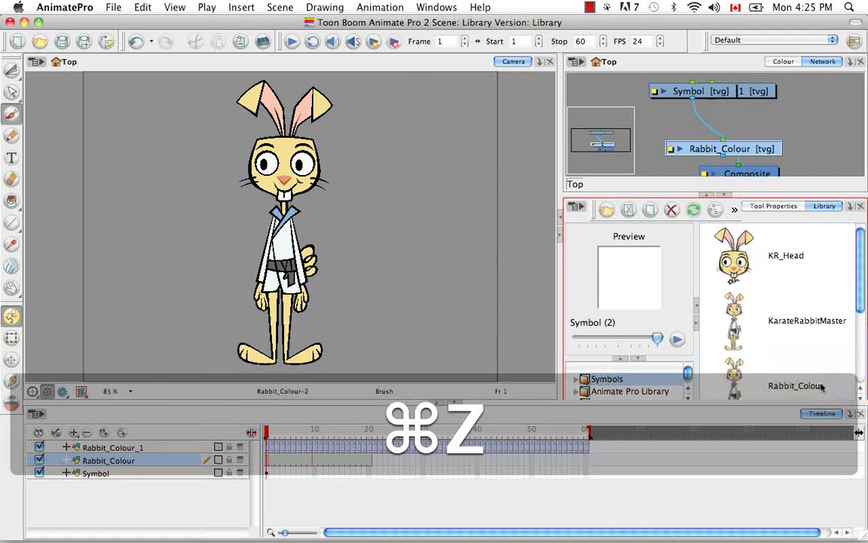
scroll(845, 346, "down", 3)
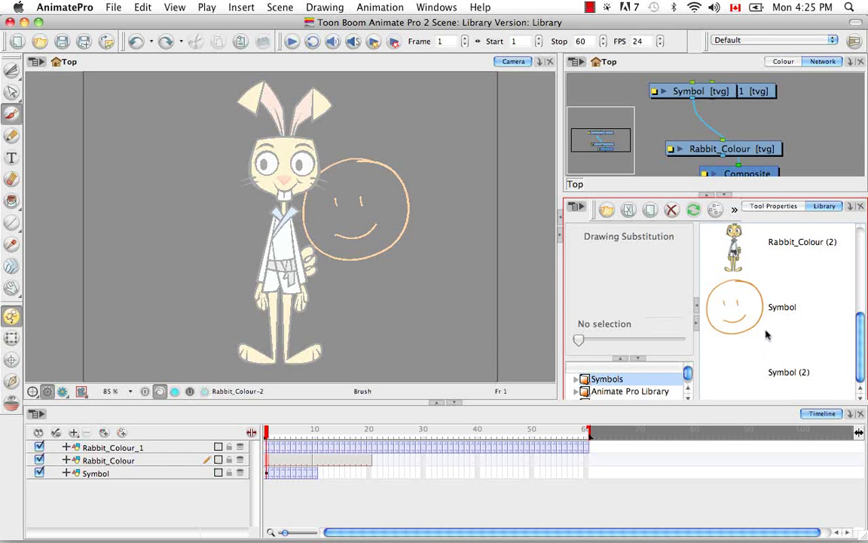
Step: Delete the restored smiley symbol from the library again, together with its references in the scene
left_click(709, 301)
right_click(782, 311)
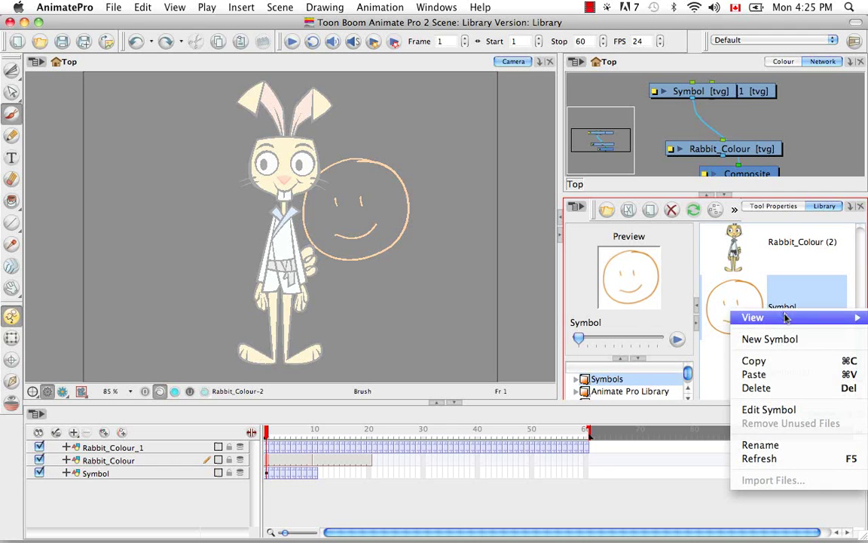
left_click(765, 388)
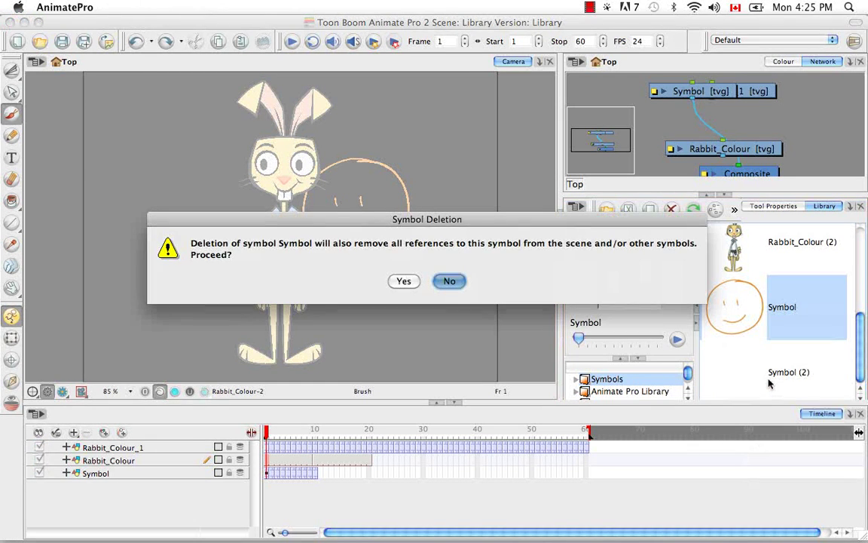
left_click(413, 284)
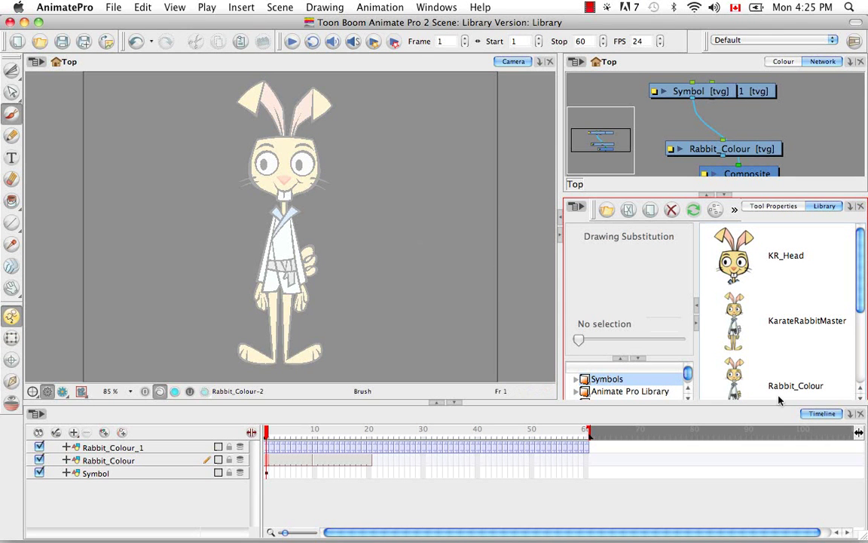
Step: Delete the empty Symbol (2) from the library
left_click_drag(860, 311, 861, 380)
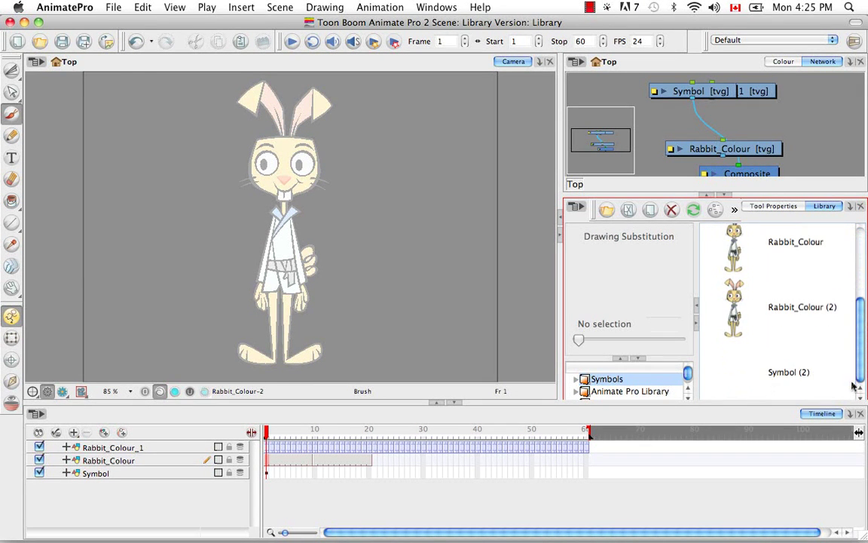
left_click(787, 377)
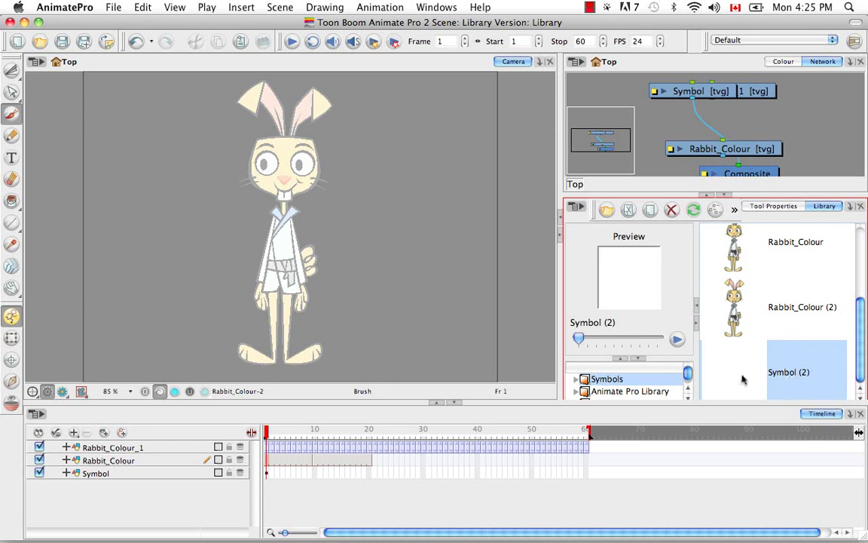
key("BackSpace")
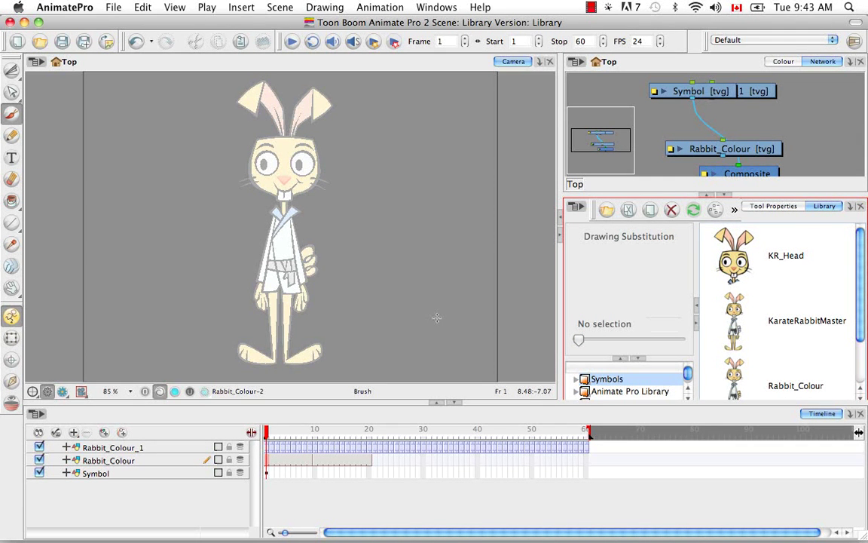
Step: With the Select tool active, open the KR_Head symbol from the library to view its contents, and return to the top level
left_click_drag(12, 70, 45, 72)
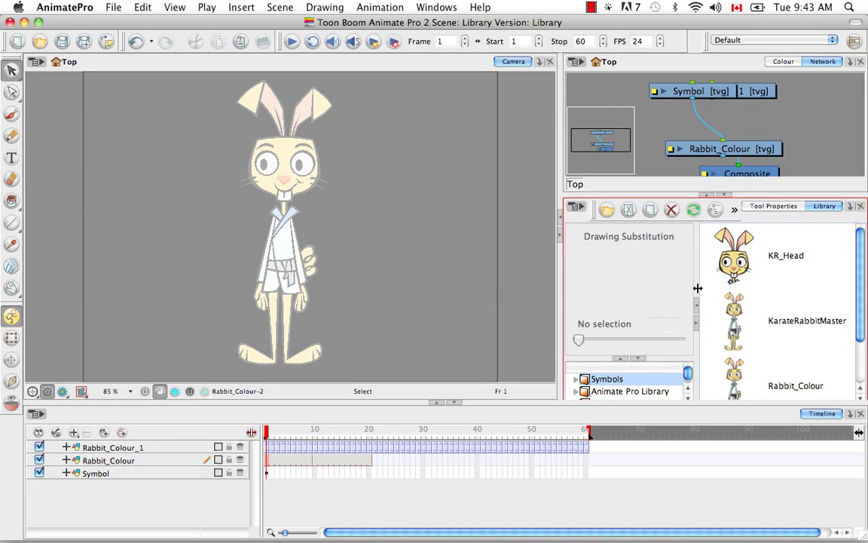
left_click(771, 257)
right_click(771, 258)
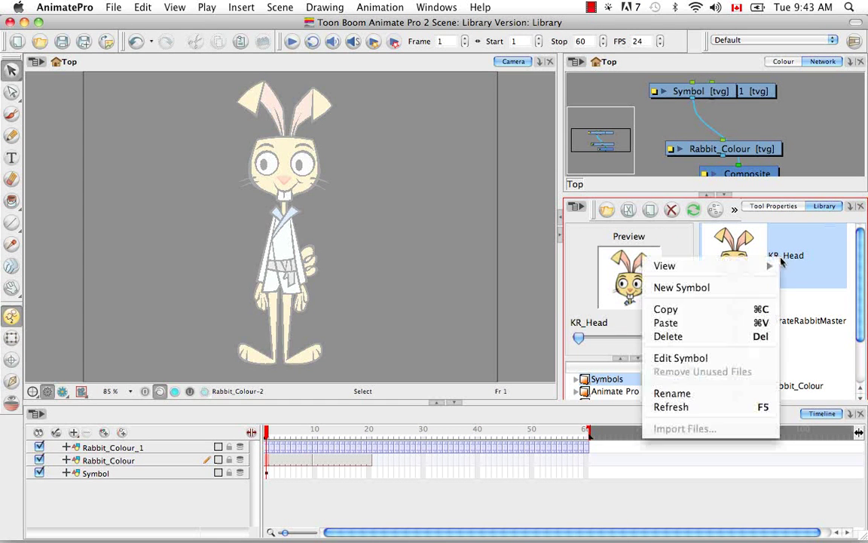
left_click(736, 360)
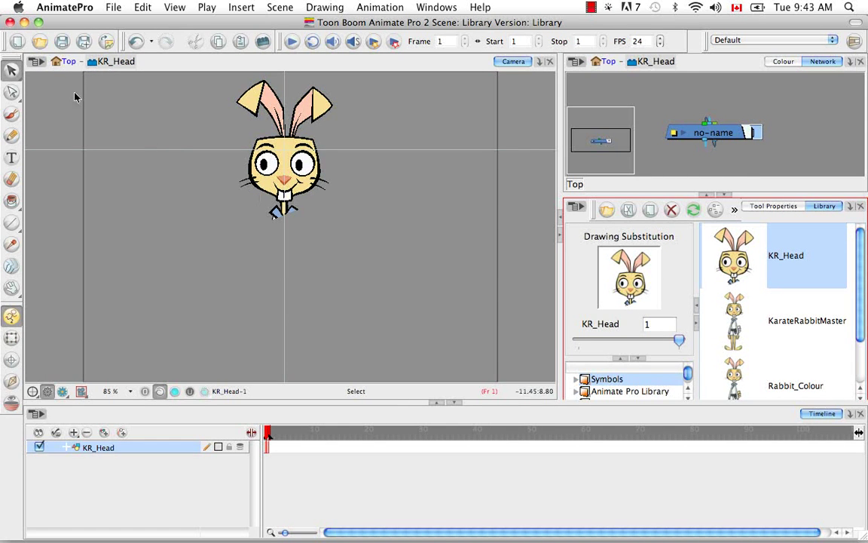
left_click(65, 61)
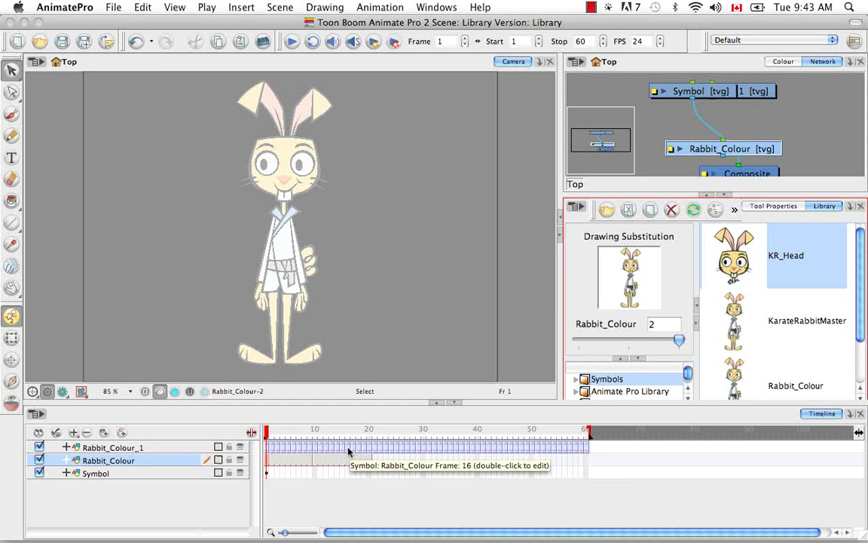
Step: Open the Rabbit_Colour symbol from frame 16 of the Rabbit_Colour_1 layer and show its first frame
double_click(348, 451)
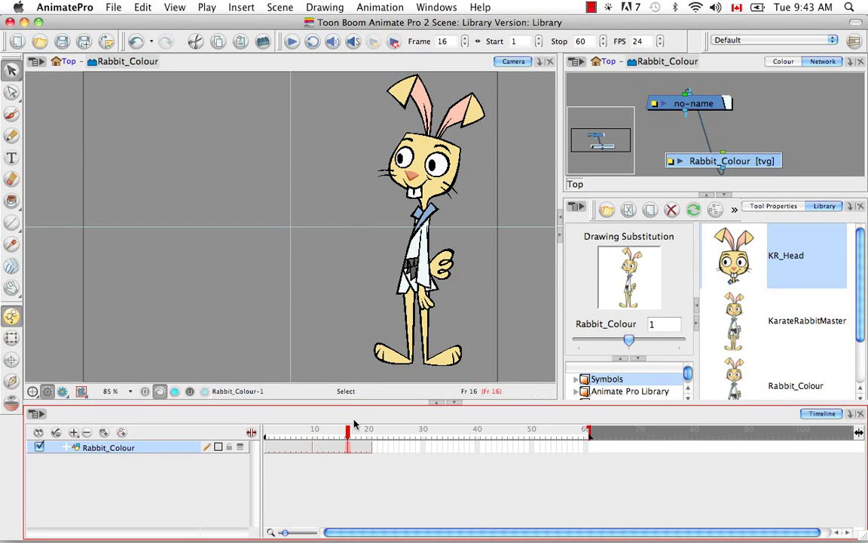
mouse_move(349, 432)
left_mouse_down()
mouse_move(286, 399)
mouse_move(256, 396)
left_mouse_up()
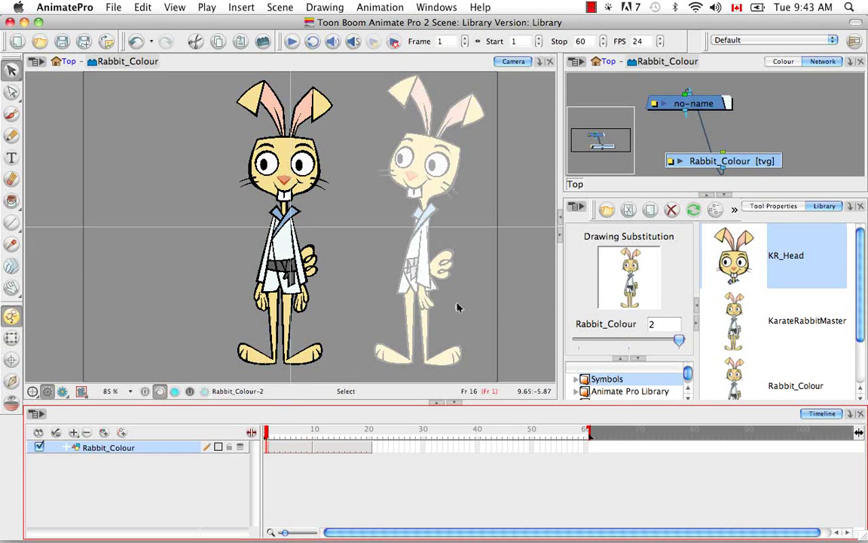
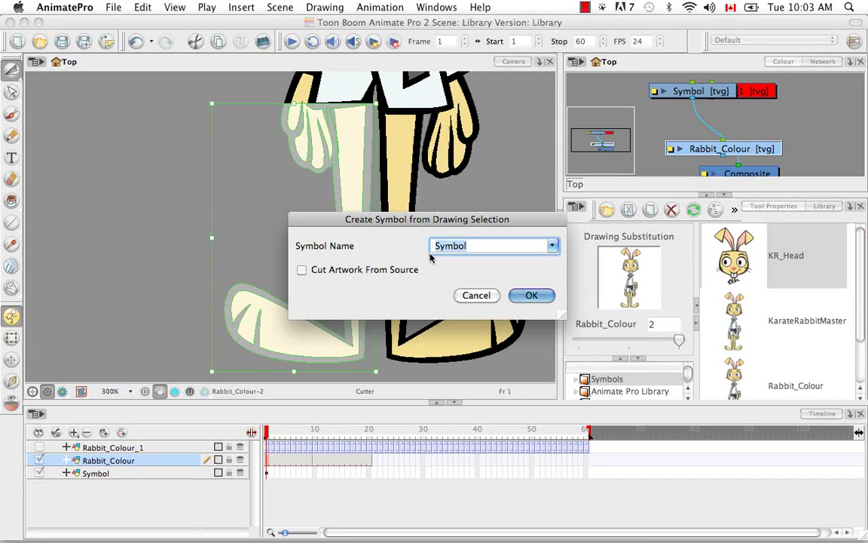
Step: Create a symbol named KR_01_leg from the selected leg artwork, with Cut Artwork From Source enabled
key("BackSpace")
type("KR_01_leg")
left_click(301, 270)
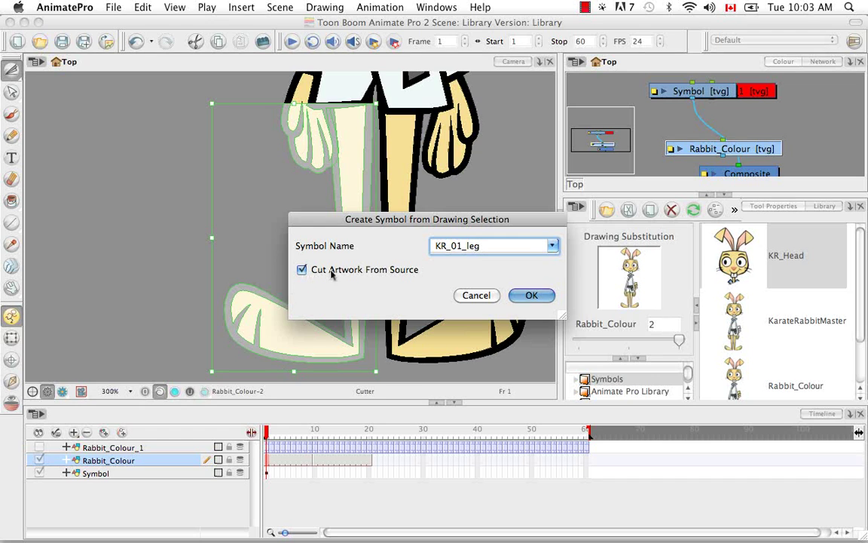
left_click(531, 294)
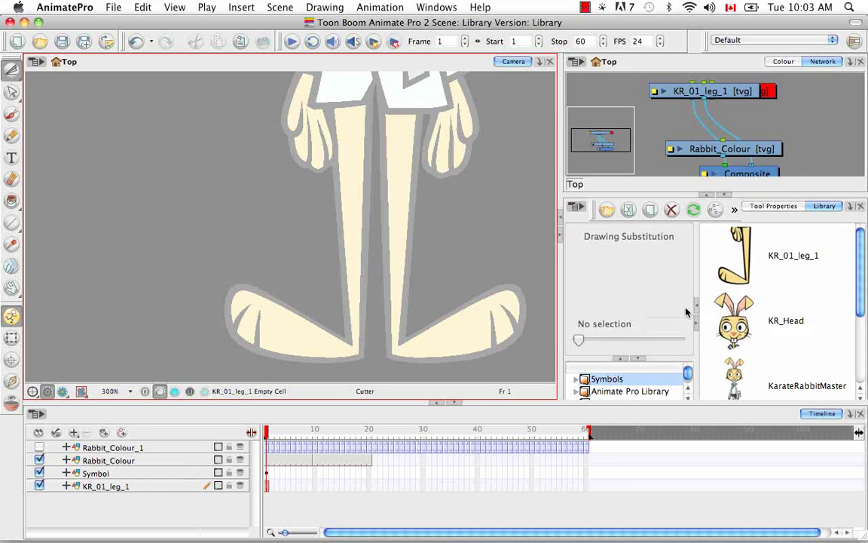
Step: Inside the KR_01_leg_1 symbol, cut out the lower leg and foot and make them a symbol named KR_01_tibia, cutting the artwork from its source
right_click(743, 235)
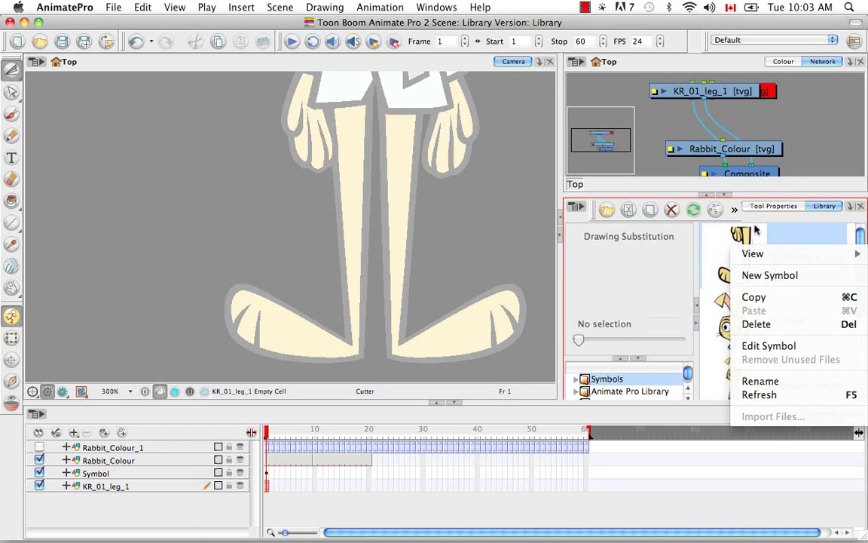
left_click(763, 345)
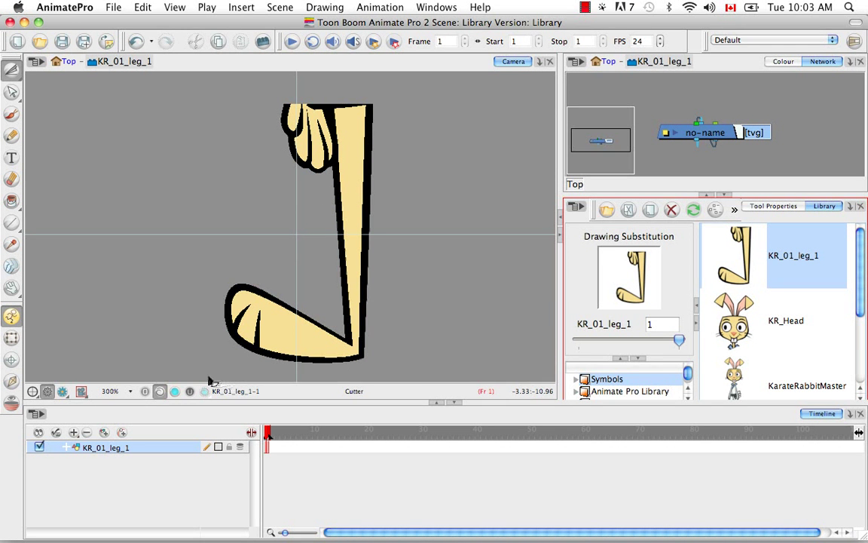
mouse_move(208, 374)
left_mouse_down()
mouse_move(405, 355)
mouse_move(420, 238)
left_mouse_up()
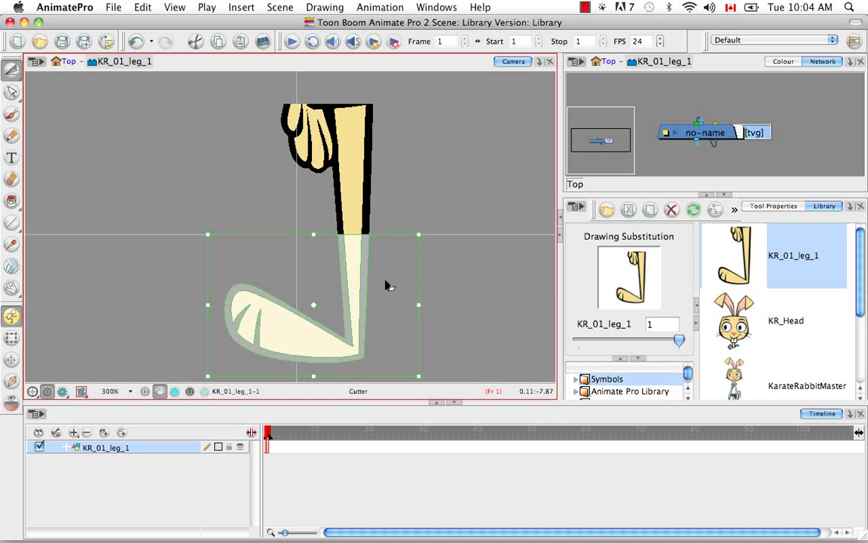
key("F8")
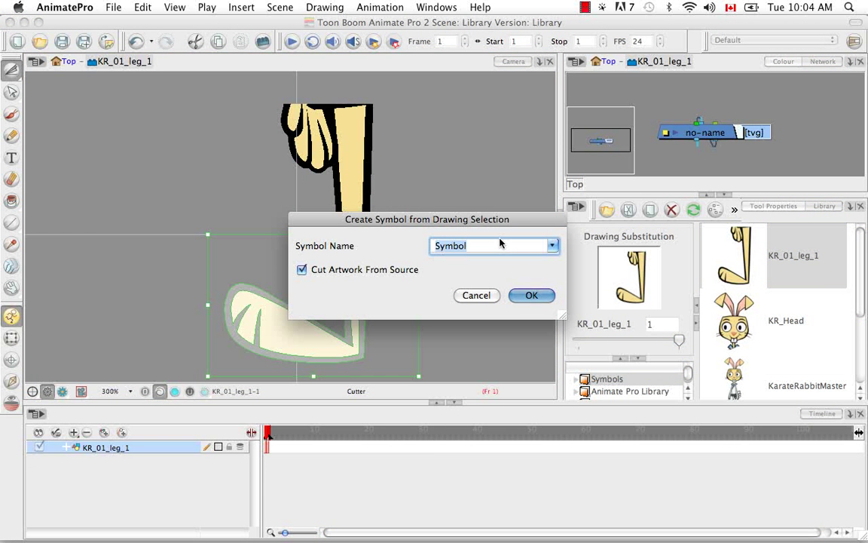
key("BackSpace")
type("KR_")
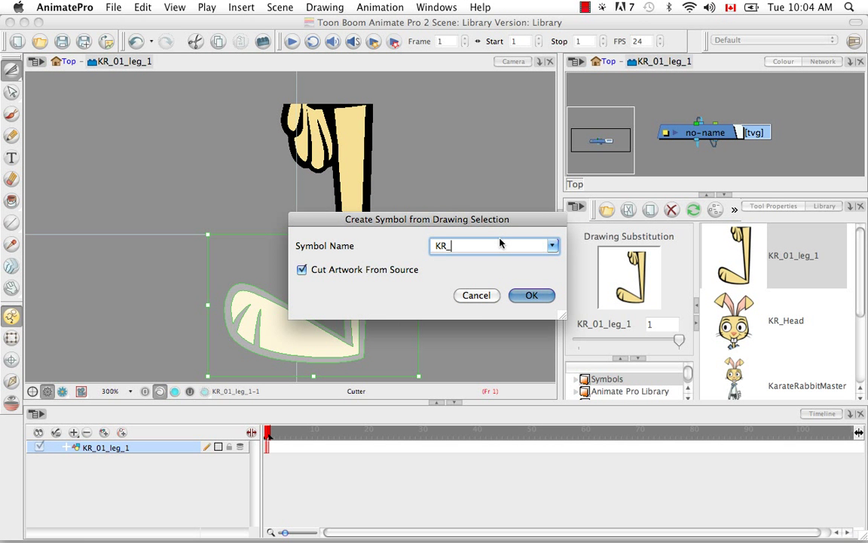
type("01_tibia")
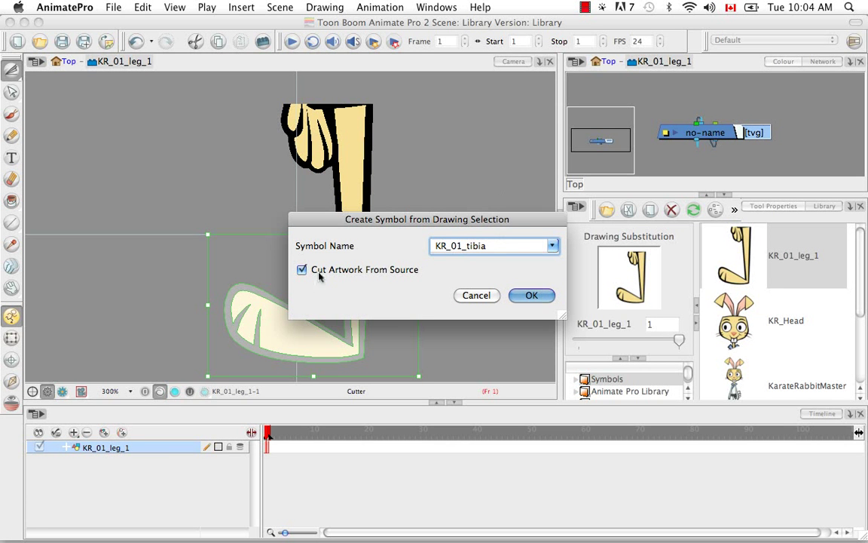
left_click(532, 296)
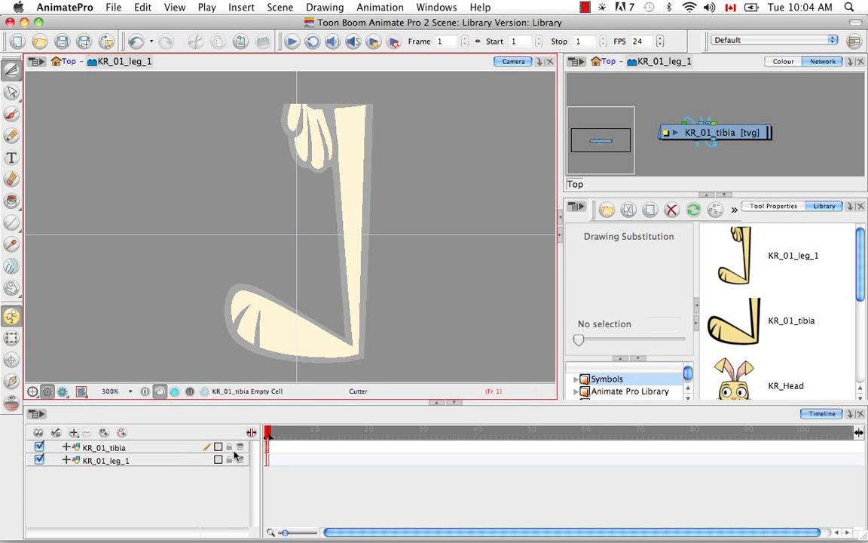
Step: Inside the KR_01_tibia symbol, cut out the foot and turn it into a symbol named KR_01_foot, cutting the artwork from its source
left_click(741, 328)
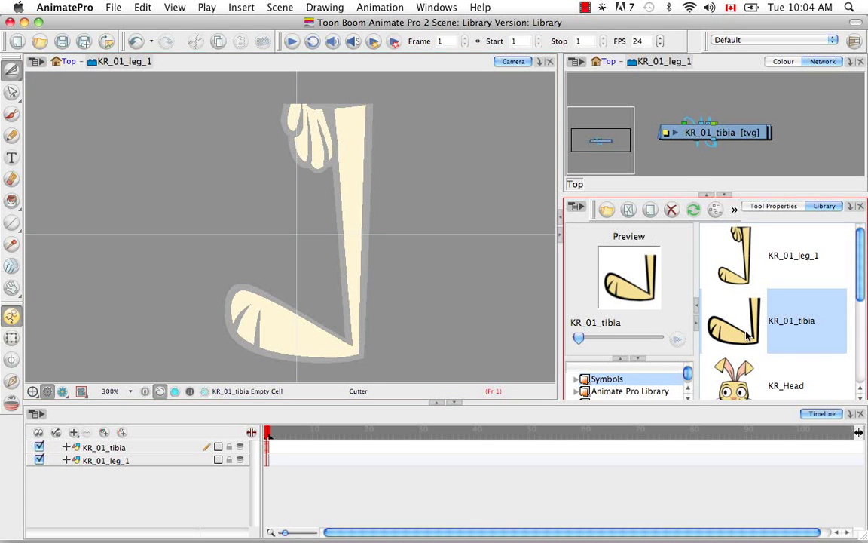
right_click(741, 328)
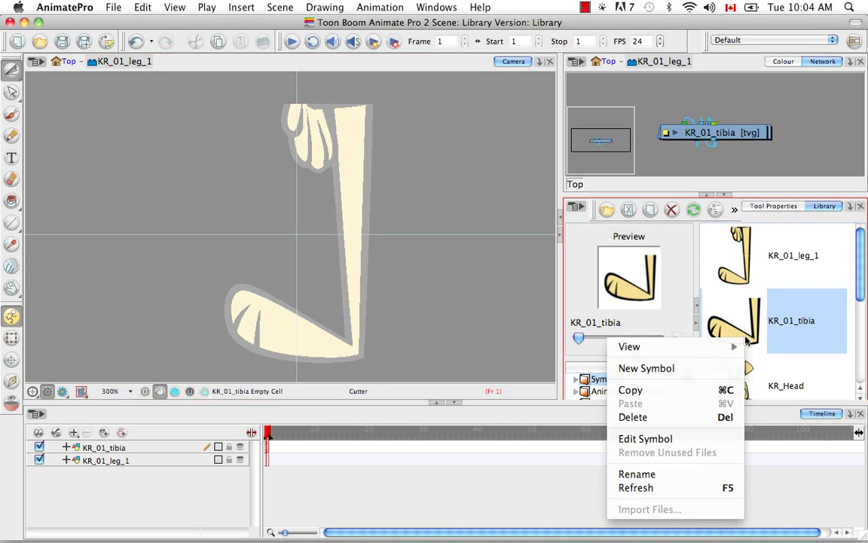
left_click(707, 439)
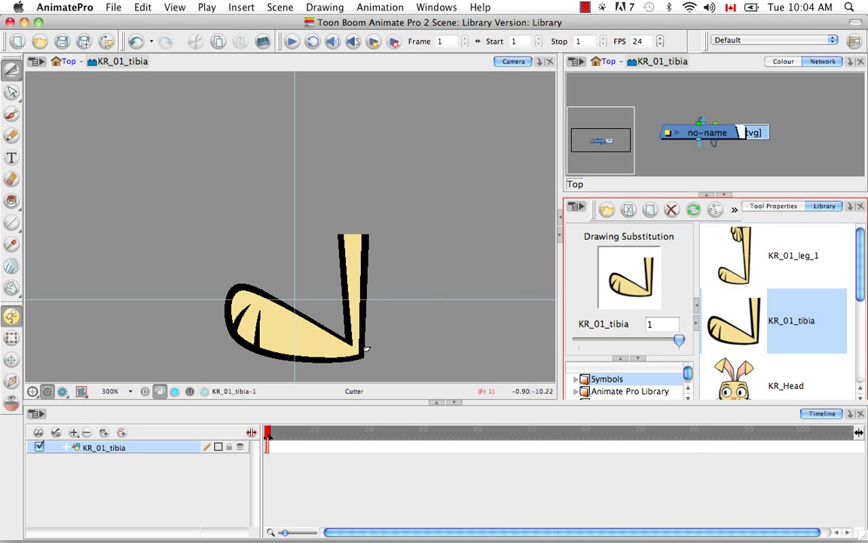
mouse_move(380, 334)
left_mouse_down()
mouse_move(373, 264)
mouse_move(325, 241)
mouse_move(256, 187)
mouse_move(191, 207)
mouse_move(264, 302)
mouse_move(339, 302)
mouse_move(357, 264)
left_mouse_up()
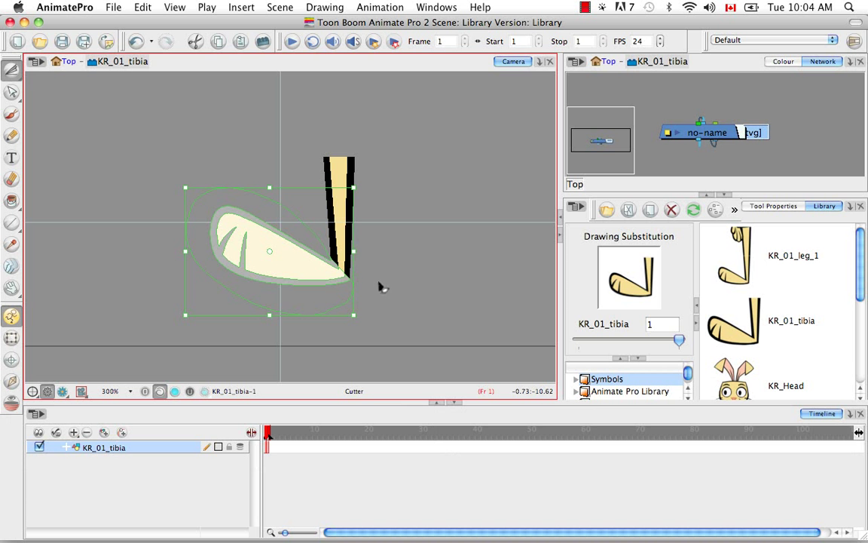
key("F8")
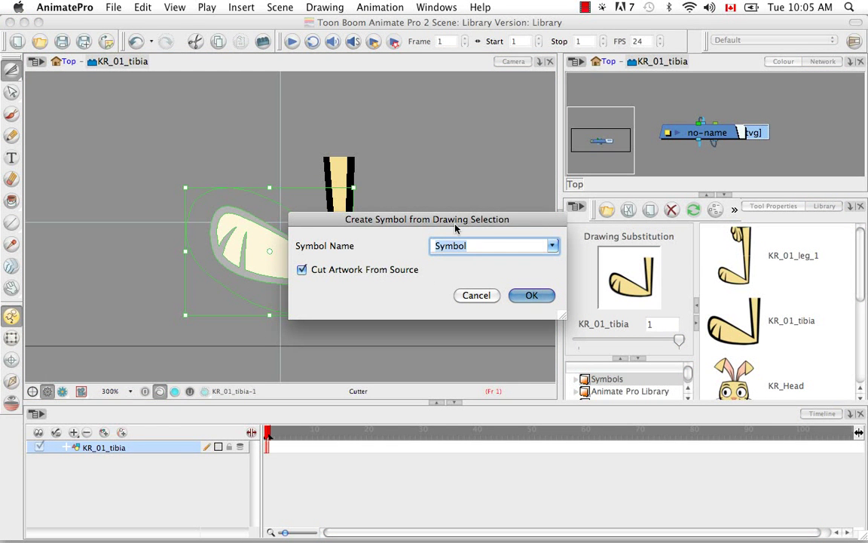
key("BackSpace")
type("kr")
key("BackSpace")
key("BackSpace")
type("KR_01_foot")
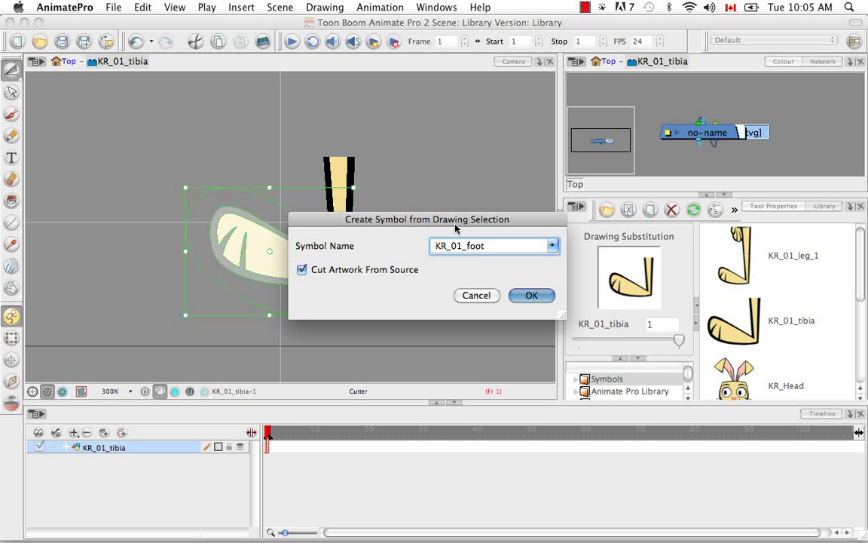
left_click(519, 296)
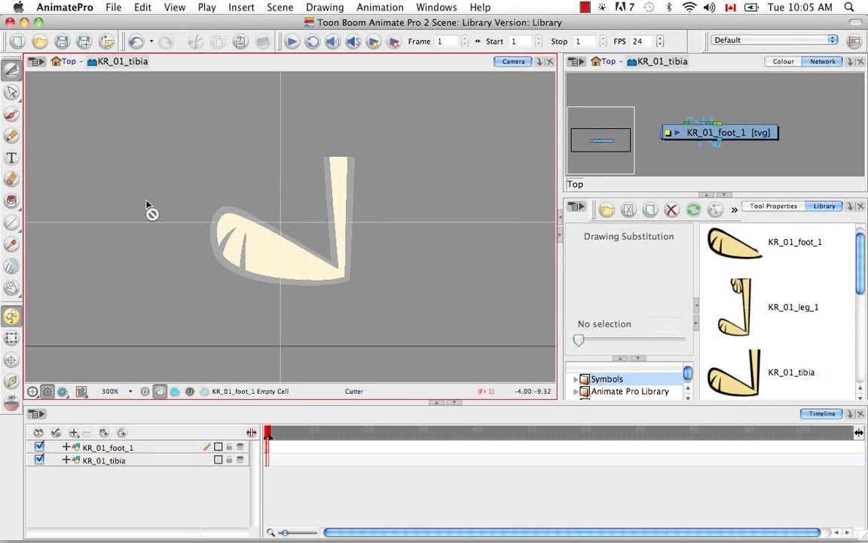
Step: From the top level, enter KR_01_leg_1 and go down through the nested KR_01_tibia and KR_01_foot_1 symbols to examine the hierarchy
left_click(68, 63)
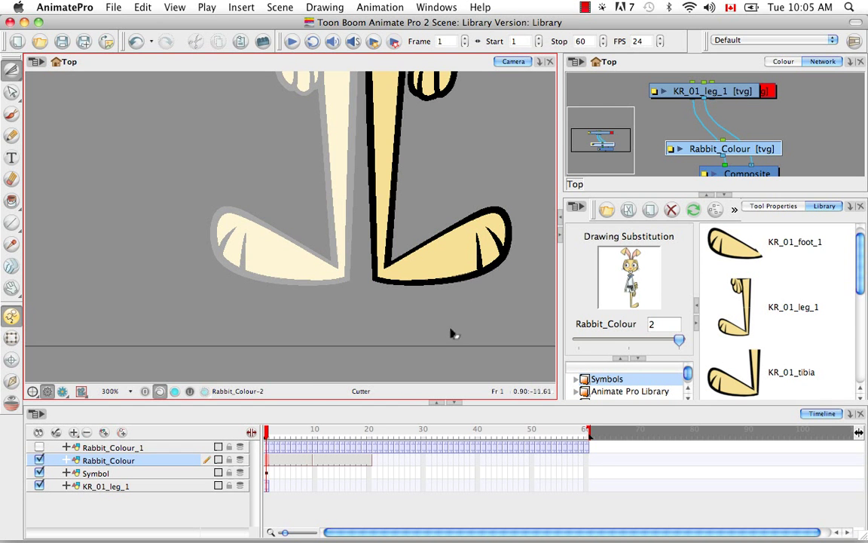
left_click(790, 308)
right_click(788, 309)
mouse_move(786, 312)
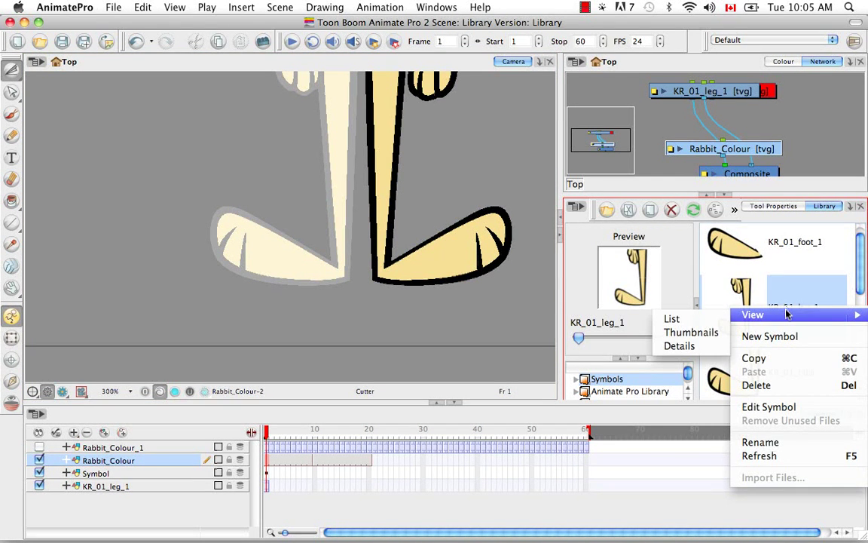
left_click(784, 407)
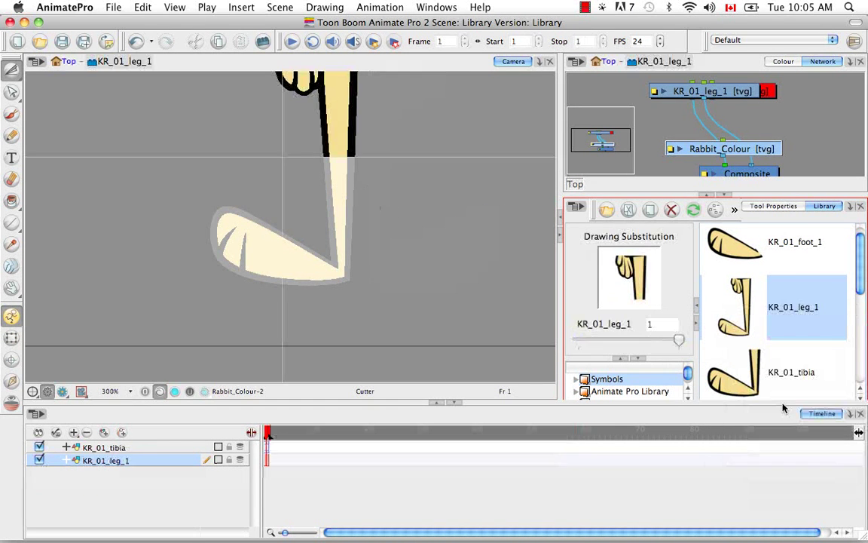
key("space")
left_click_drag(413, 237, 367, 293)
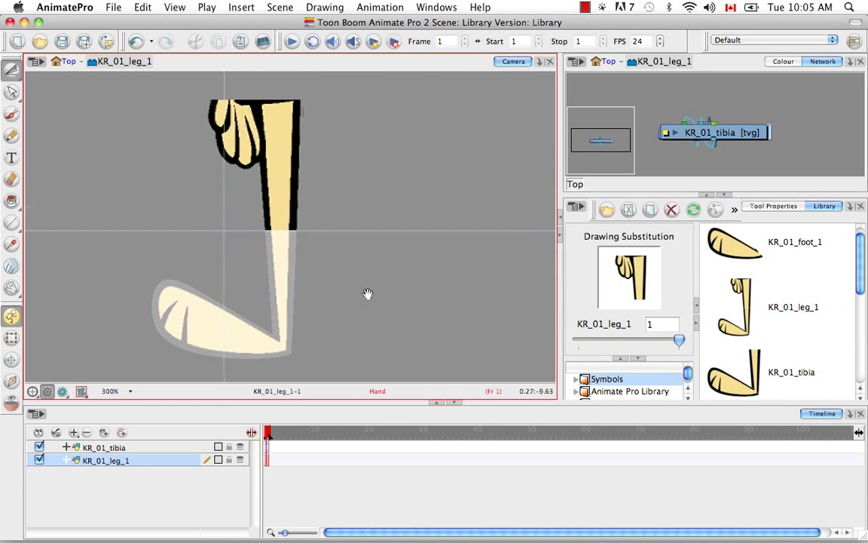
left_click(46, 460)
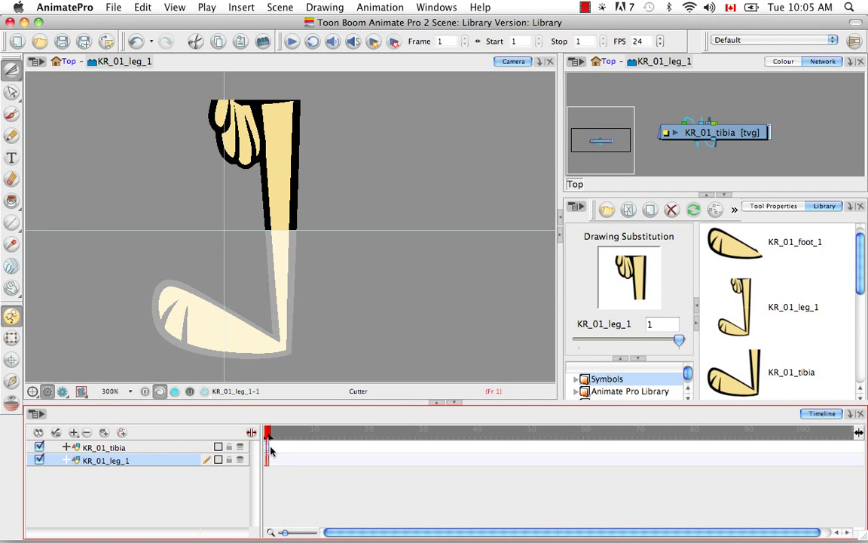
double_click(269, 448)
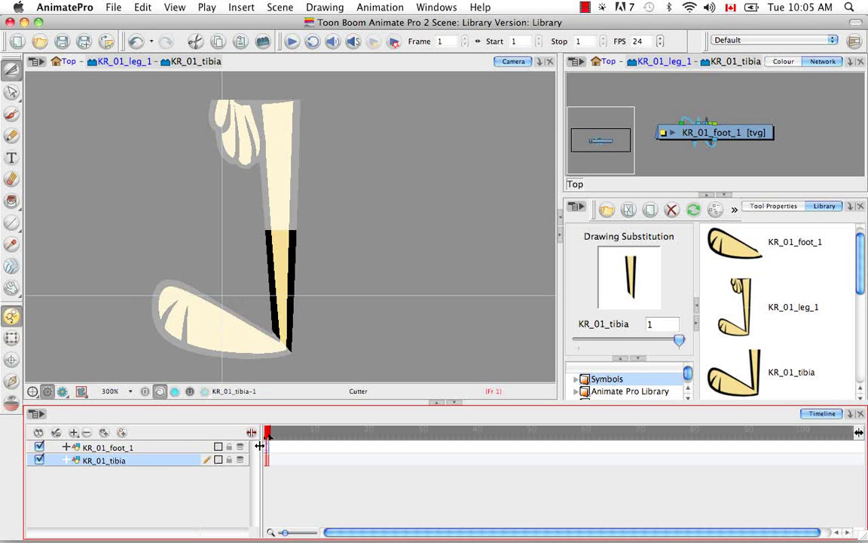
left_click(159, 448)
double_click(270, 447)
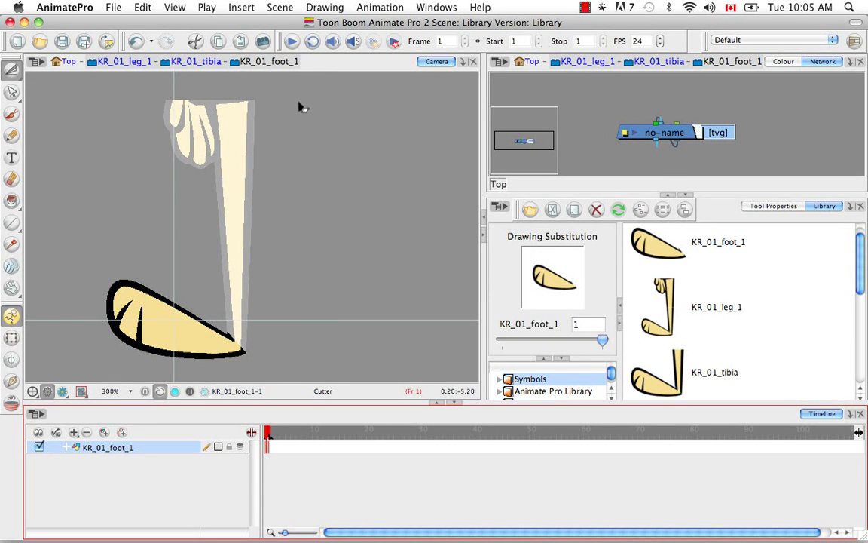
Step: Go back up from the foot symbol through KR_01_tibia and KR_01_leg_1 to the top level of the scene
left_click(197, 63)
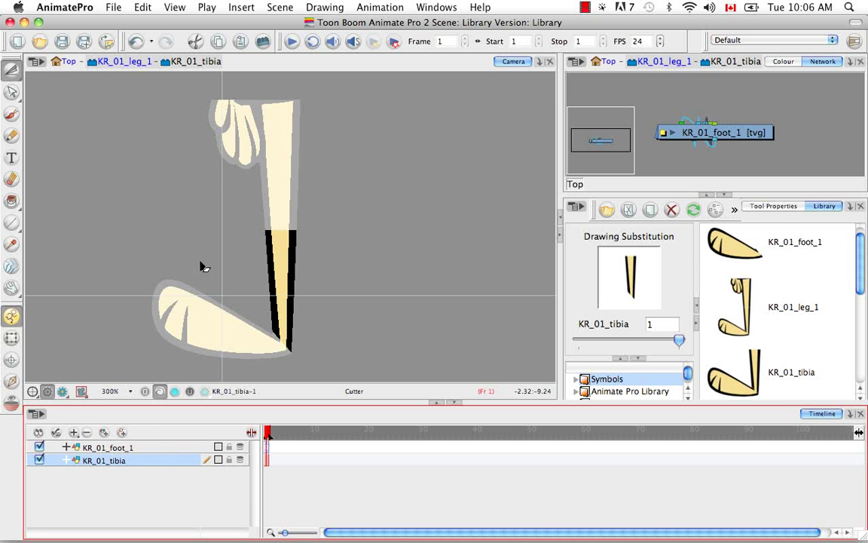
left_click(138, 65)
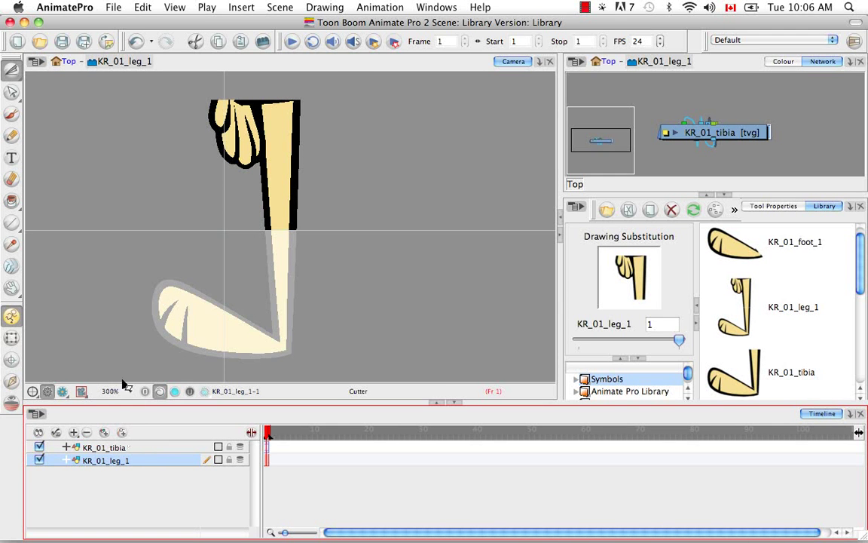
left_click(68, 62)
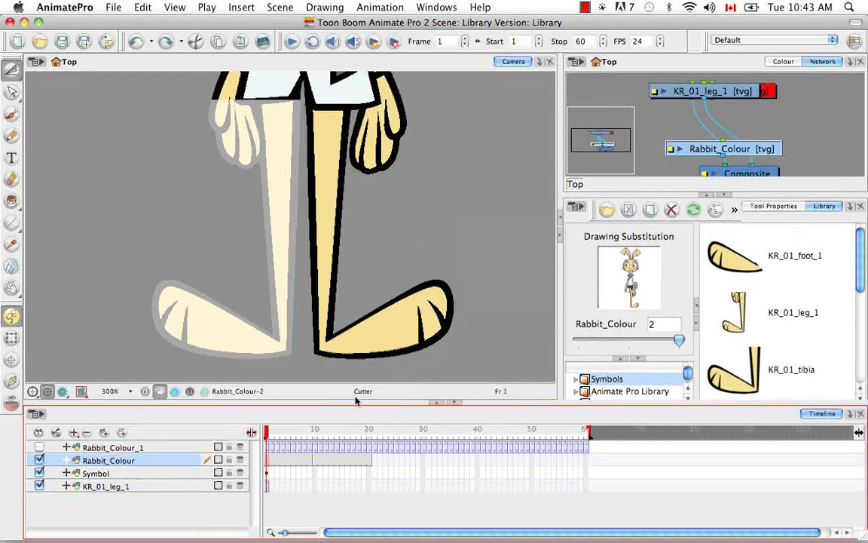
Step: Extend the exposure of the KR_01_leg_1 layer to frame 10 and return to frame 1
left_click(315, 486)
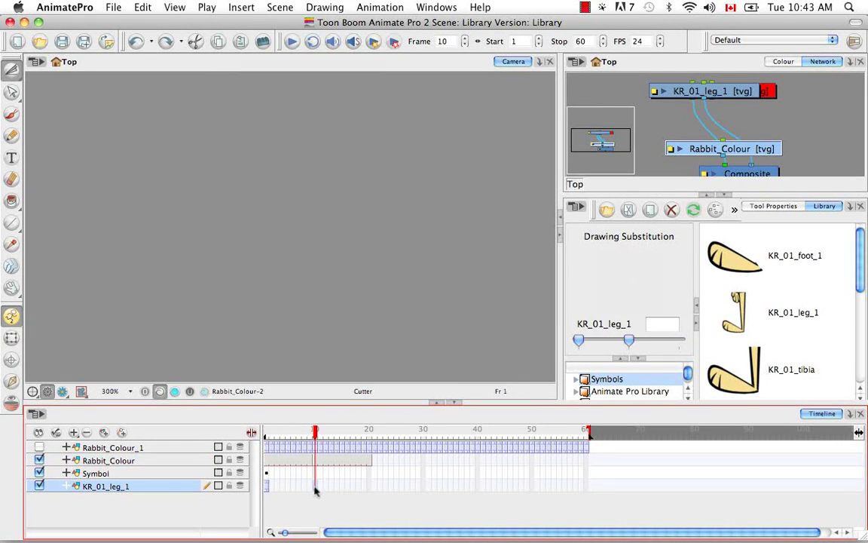
right_click(316, 485)
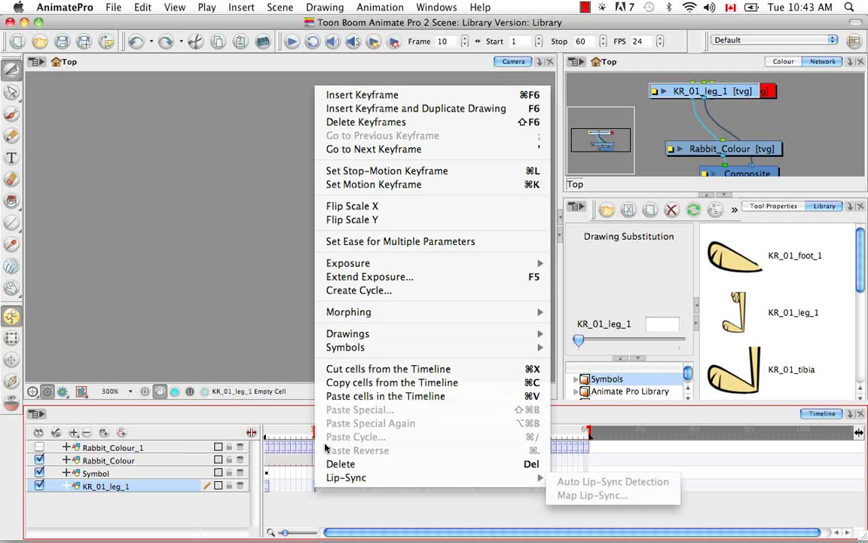
left_click(399, 278)
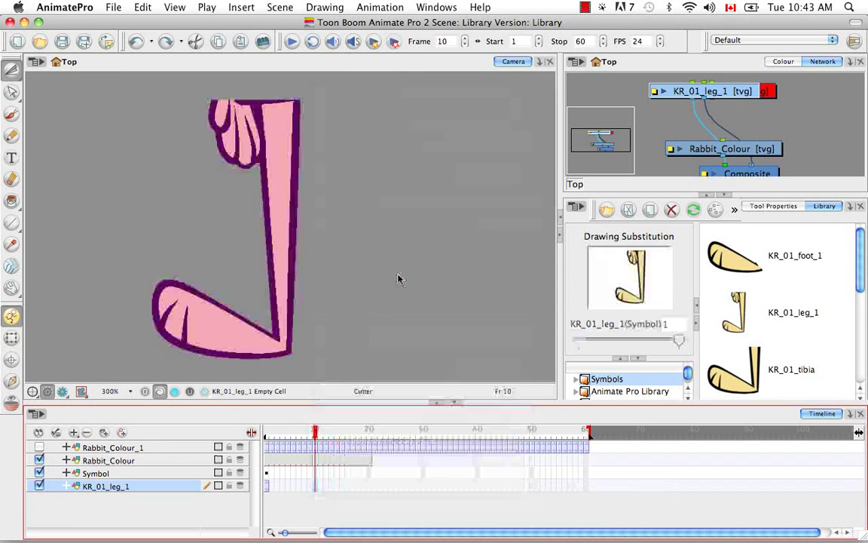
left_click(294, 437)
left_click_drag(293, 438, 266, 436)
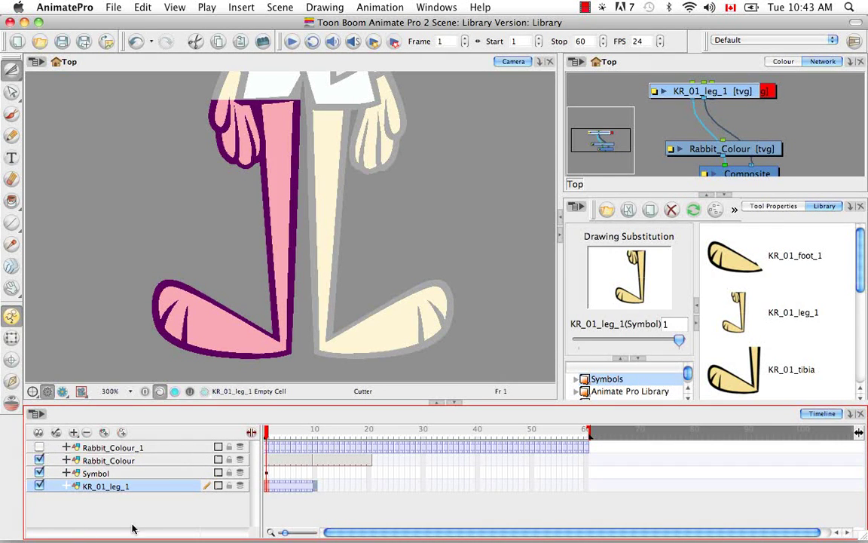
Step: Duplicate the KR_01_leg_1 symbol used at frame 4 of its layer and locate the duplicate in the library
left_click(282, 487)
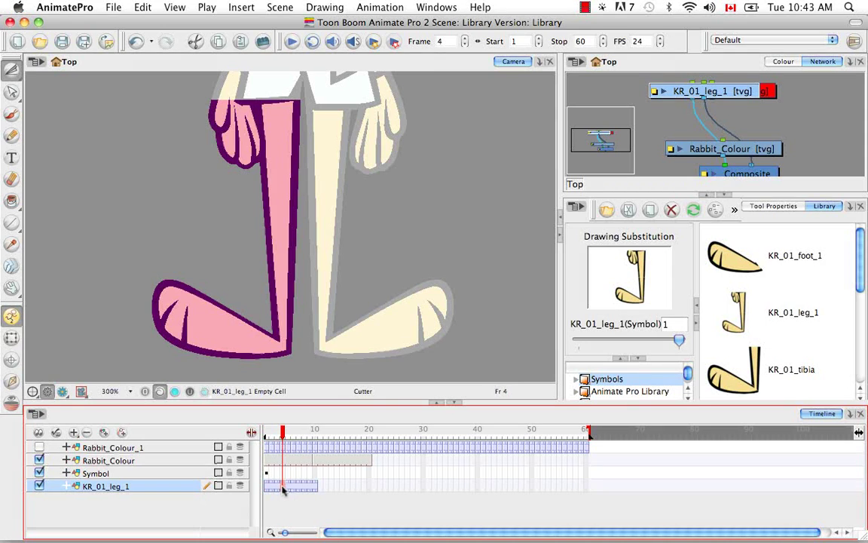
left_click(143, 7)
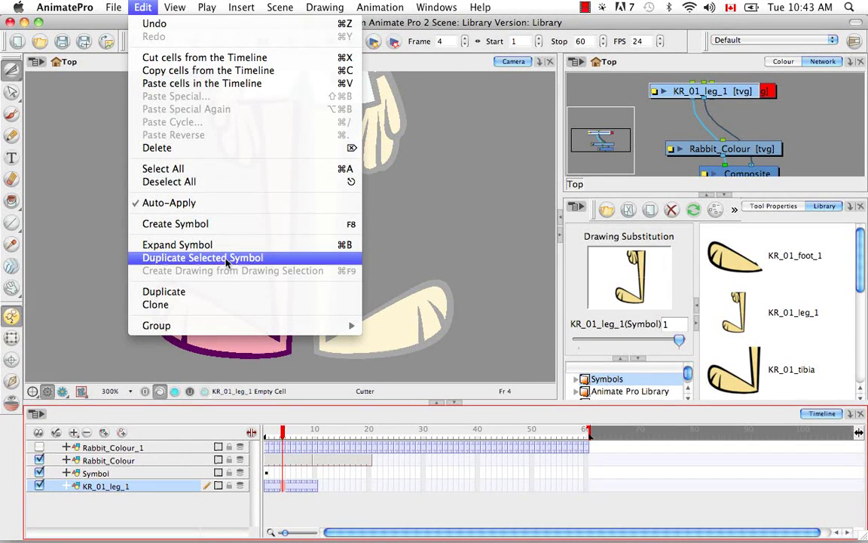
left_click(293, 258)
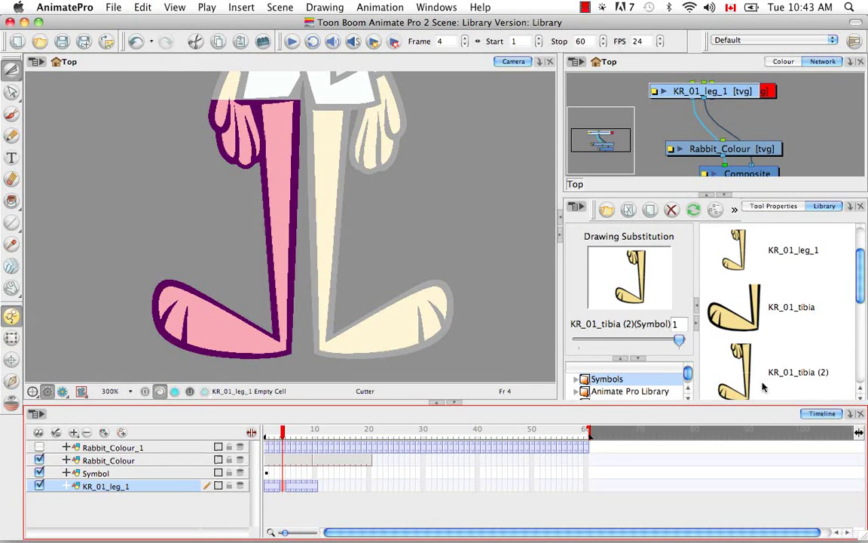
scroll(863, 286, "down", 2)
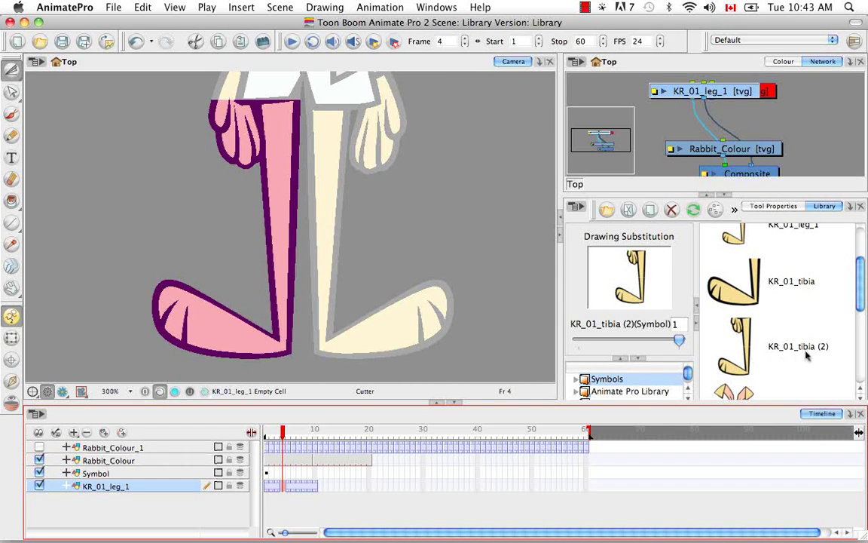
scroll(775, 284, "up", 3)
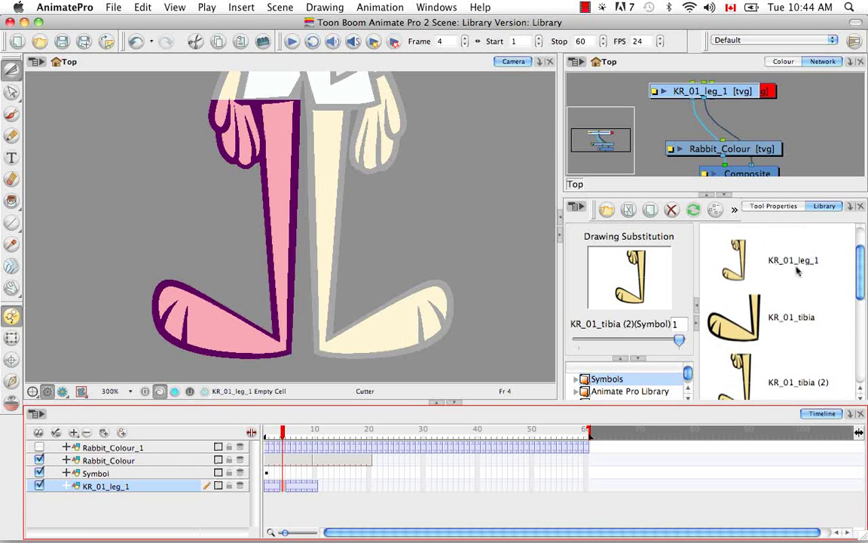
scroll(863, 294, "down", 3)
scroll(862, 298, "up", 3)
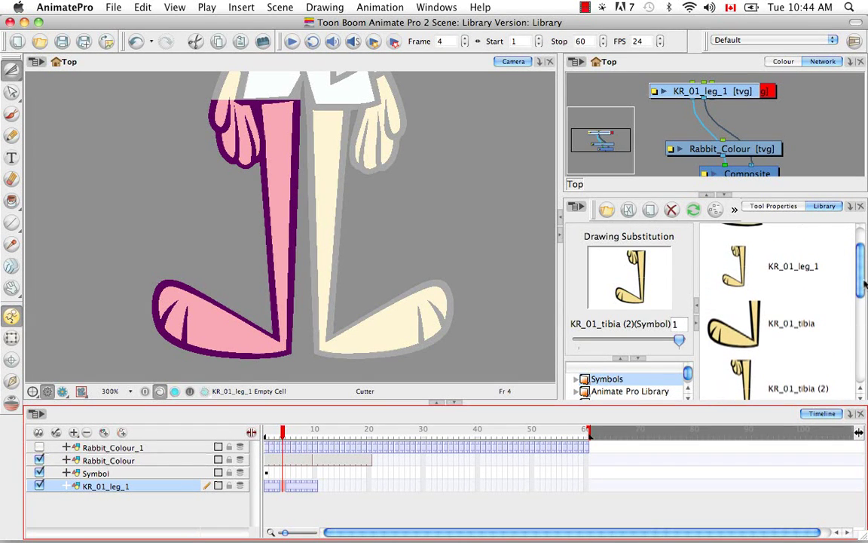
scroll(851, 305, "down", 3)
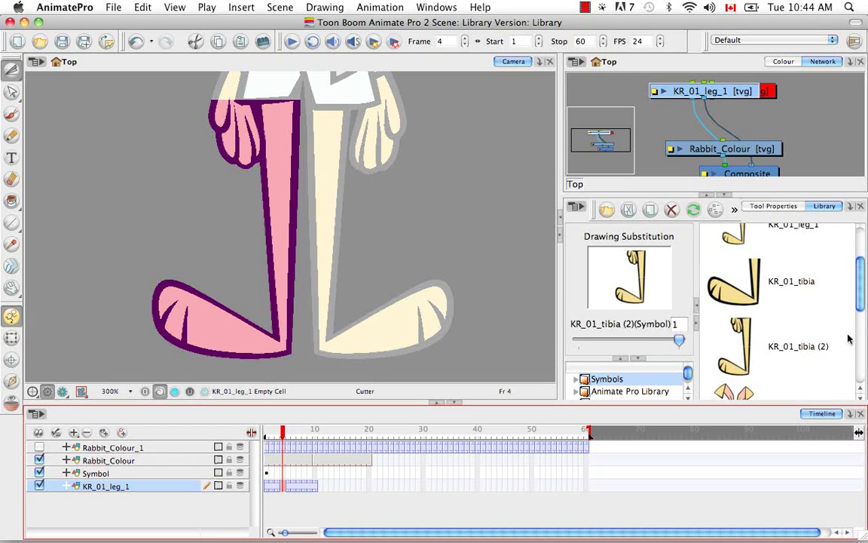
Step: Rename the duplicated library symbol KR_01_tibia (2) as KR_01_leg_1 (2)
left_click(805, 345)
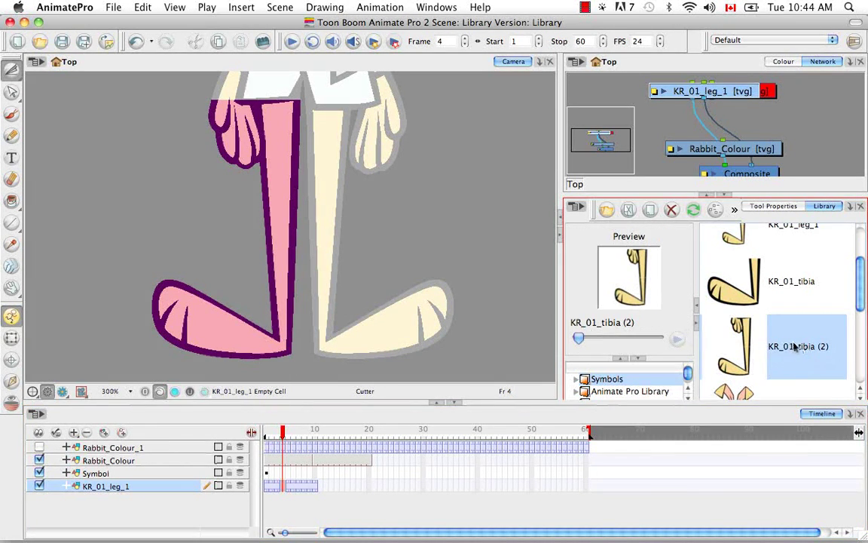
right_click(795, 345)
left_click(747, 480)
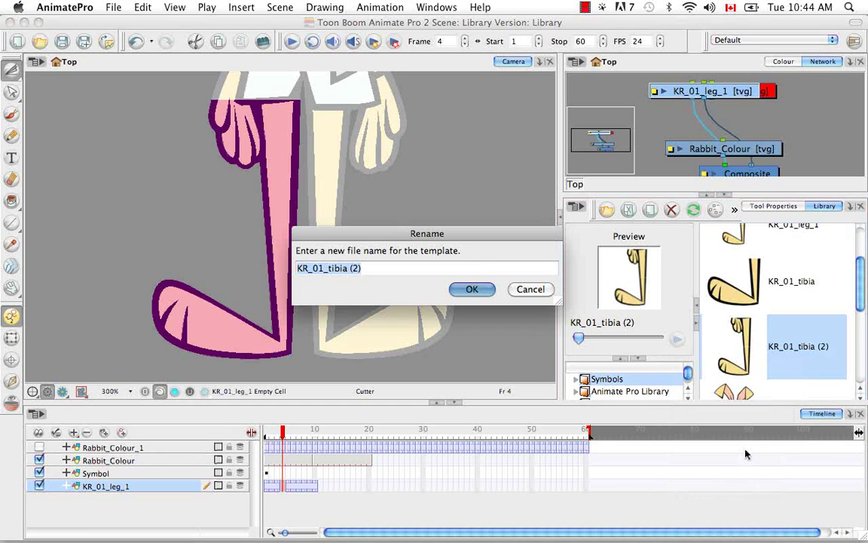
key("Right")
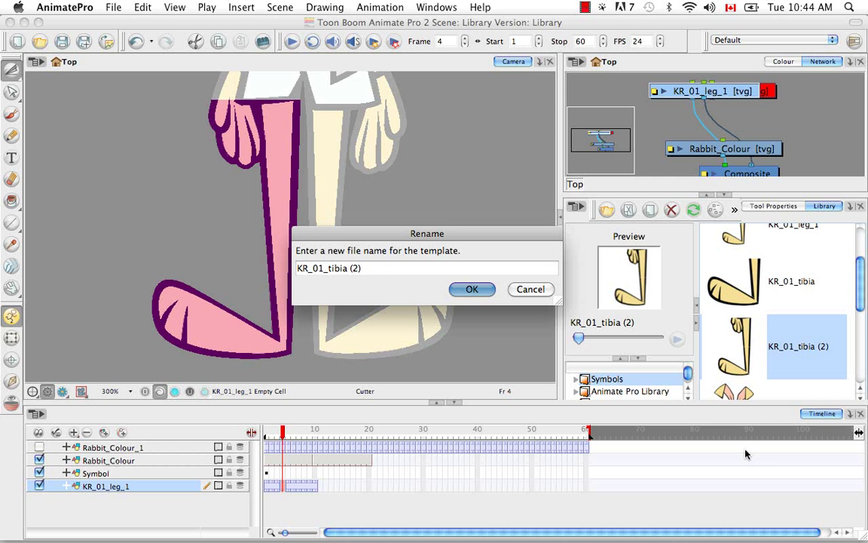
key("BackSpace")
key("BackSpace")
key("BackSpace")
key("BackSpace")
key("BackSpace")
type("leg_1")
left_click(471, 290)
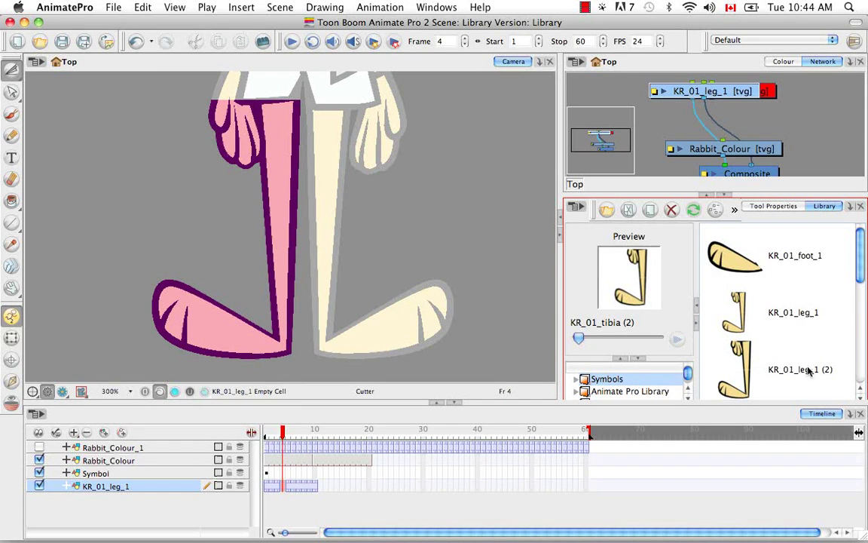
Step: Open KR_01_leg_1 (2) from the library for editing and go down through its nested KR_01_tibia and KR_01_foot_1 symbols
scroll(863, 273, "down", 2)
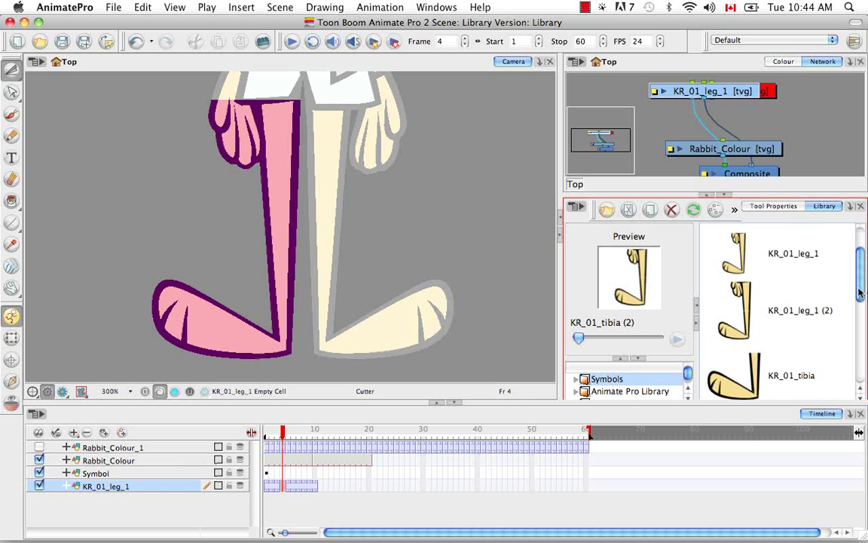
left_click(774, 317)
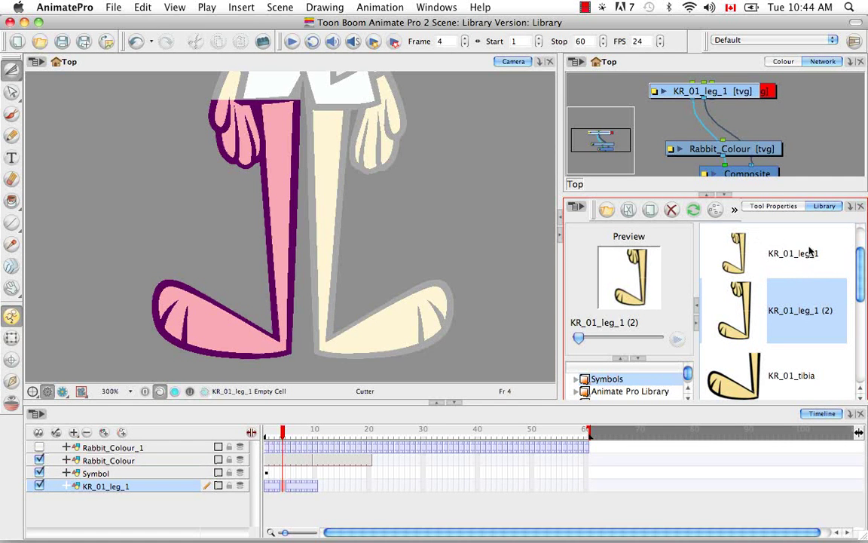
right_click(795, 320)
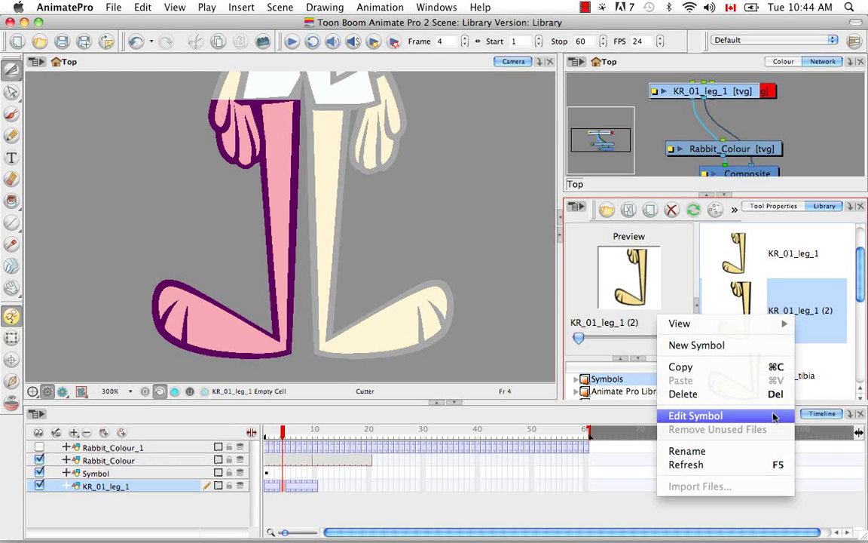
left_click(773, 415)
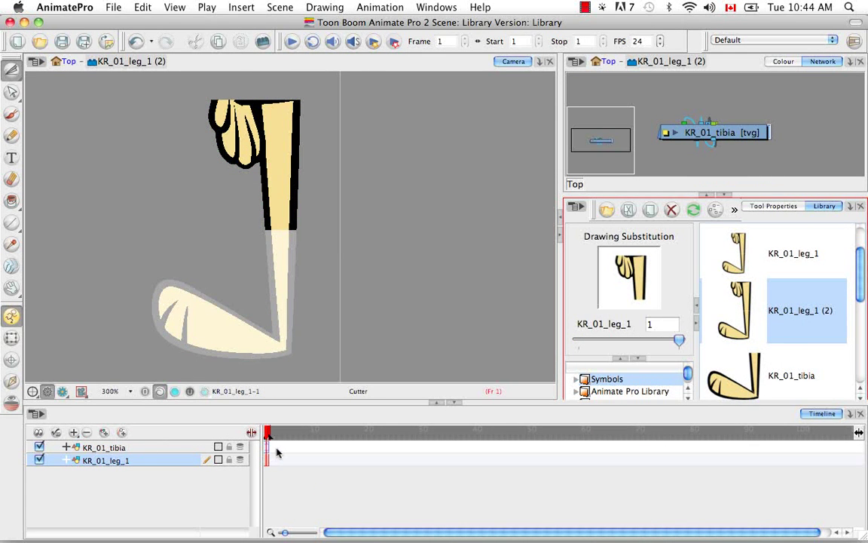
double_click(244, 342)
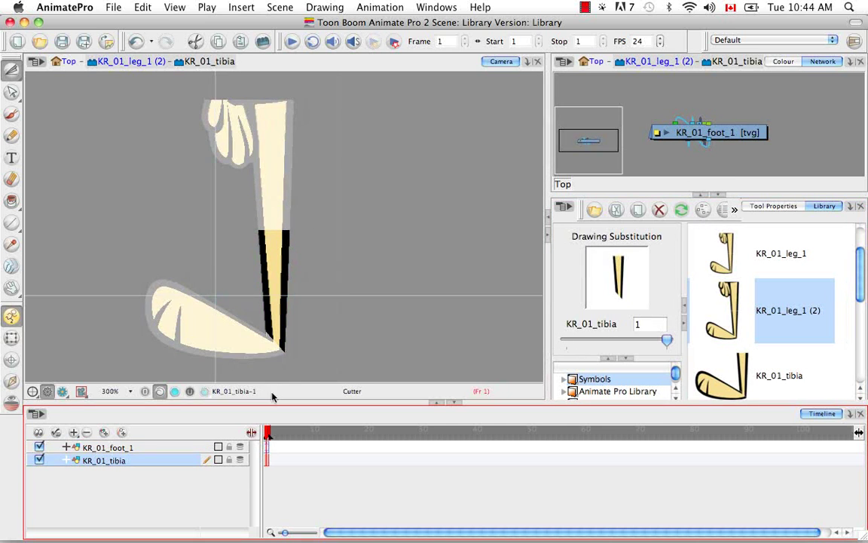
double_click(267, 448)
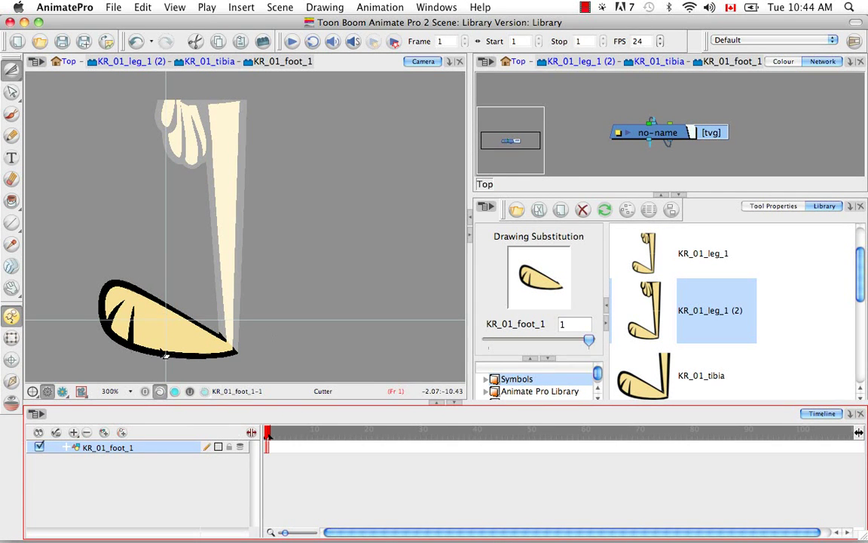
Step: Go back up from the foot symbol through KR_01_tibia and KR_01_leg_1 (2) to the top level of the scene
left_click(230, 61)
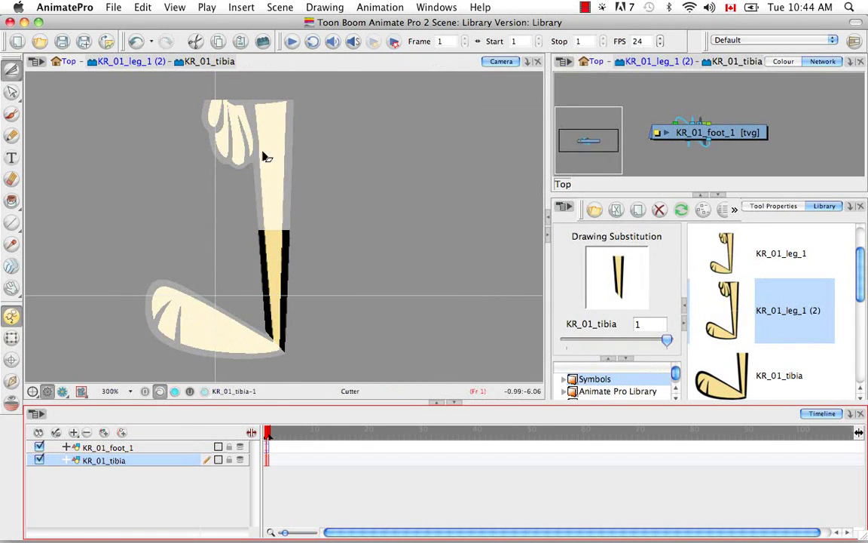
left_click(138, 64)
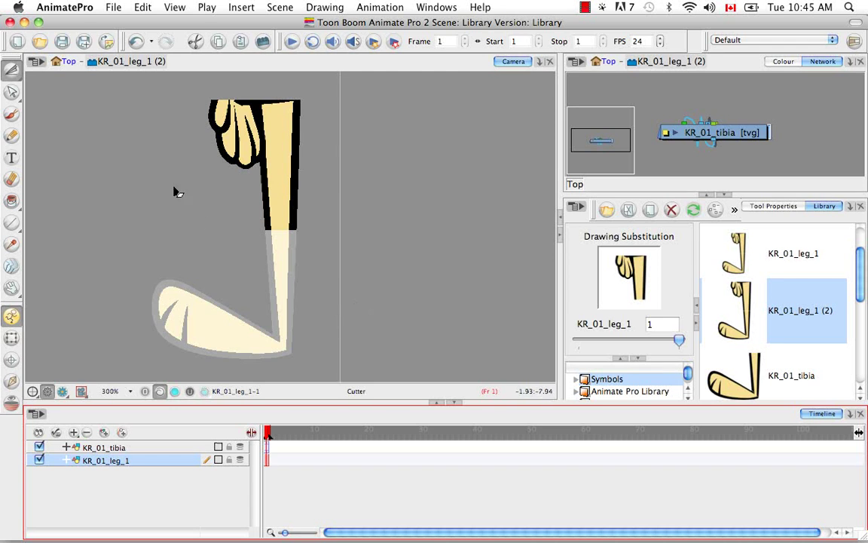
left_click(68, 62)
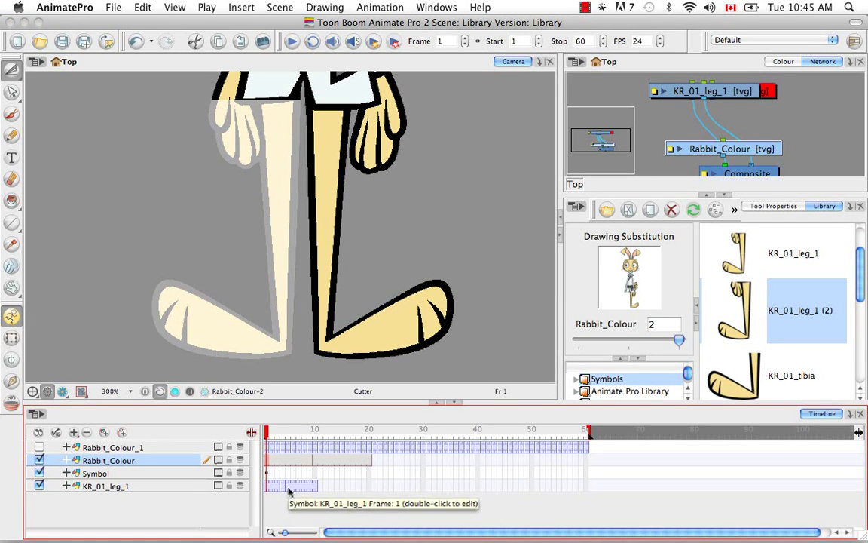
Step: Step between frames 3 and 4 to compare the original leg symbol with its duplicate
left_click(283, 440)
key("comma")
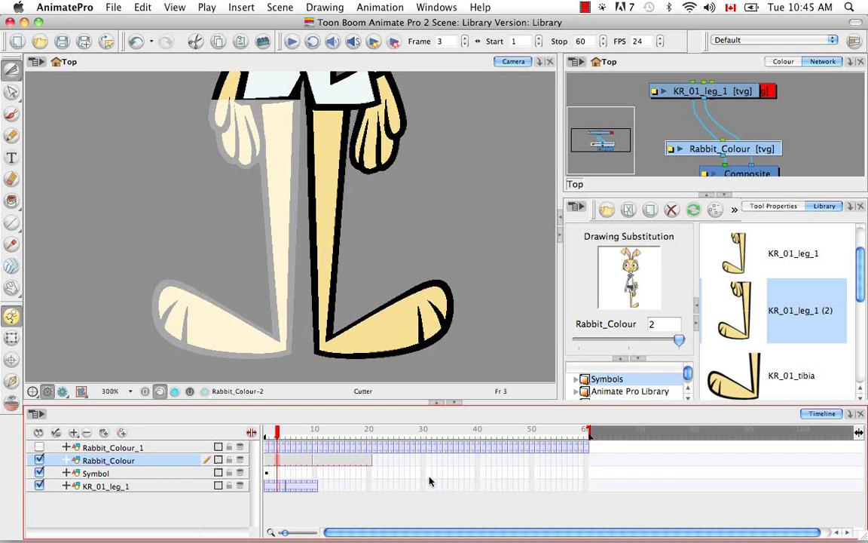
left_click(283, 429)
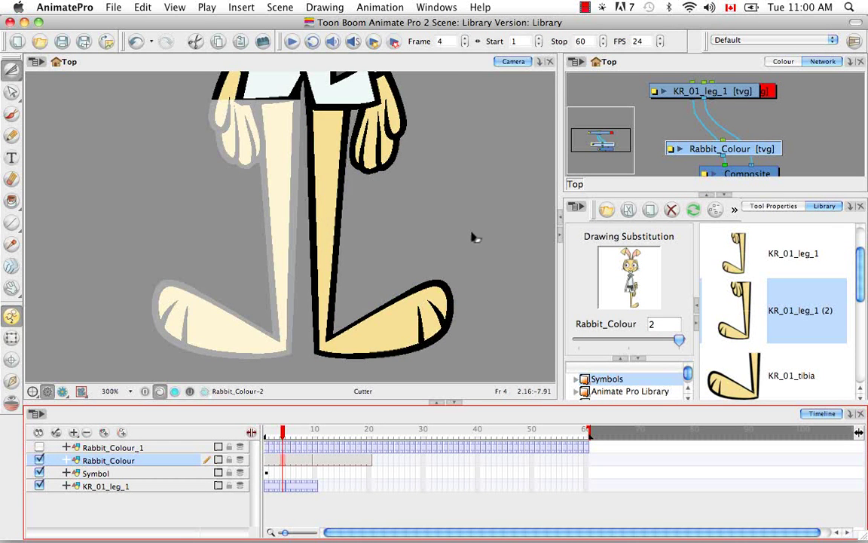
mouse_move(688, 375)
left_mouse_down()
mouse_move(678, 384)
mouse_move(688, 372)
left_mouse_up()
Step: Delete the KR_01_leg_1 and Symbol layers from the scene, including their drawing files and element folders
left_click(113, 486)
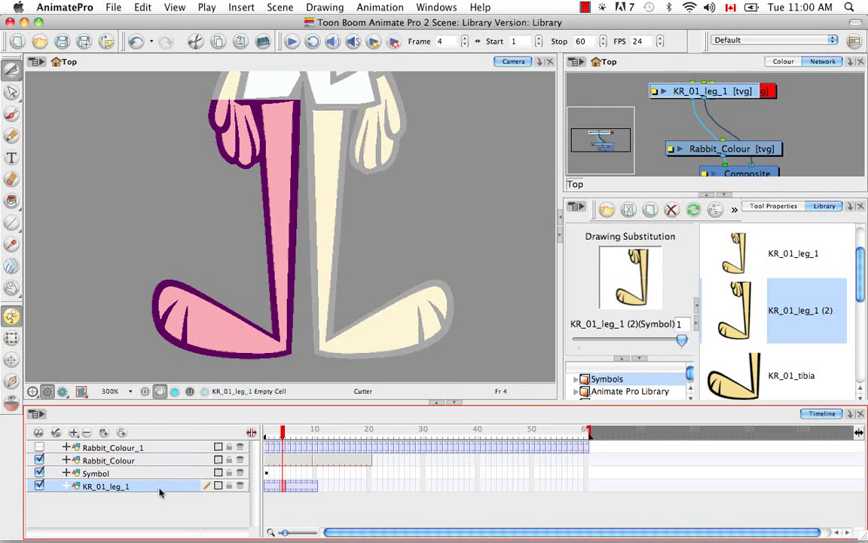
left_click(87, 433)
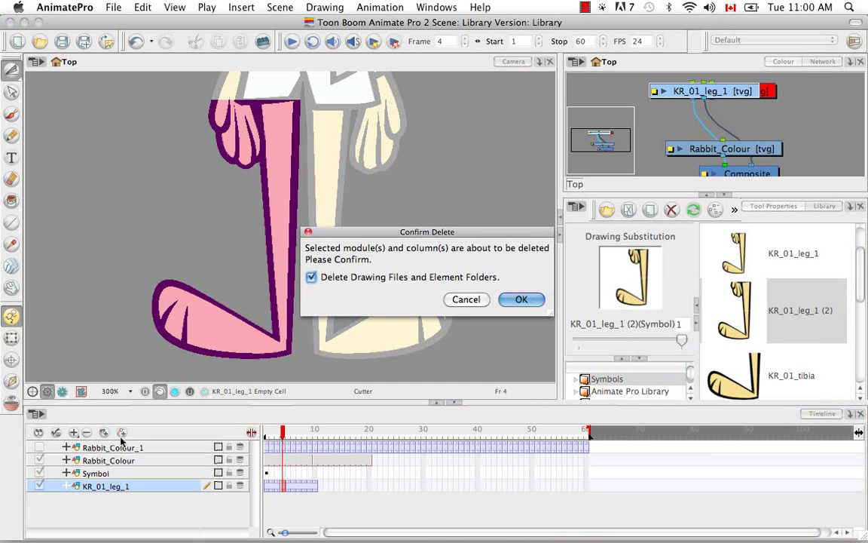
left_click(478, 269)
left_click(106, 474)
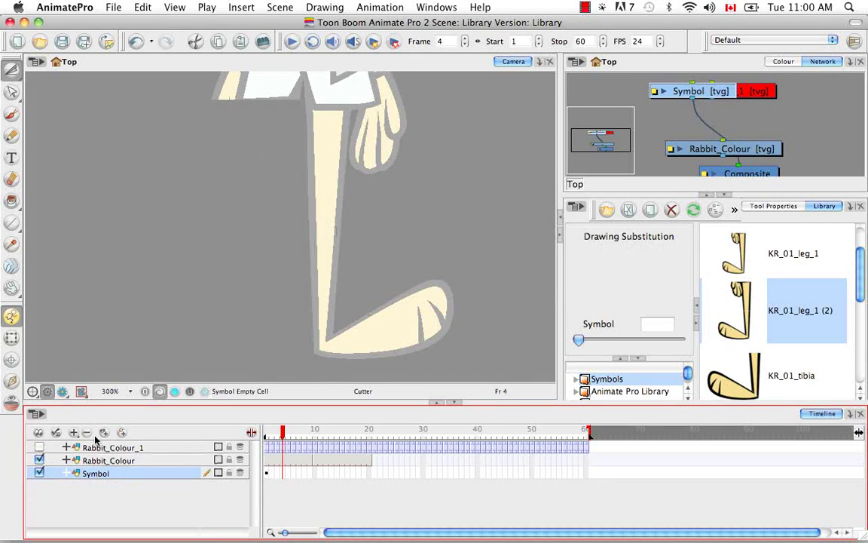
left_click(87, 432)
left_click(518, 300)
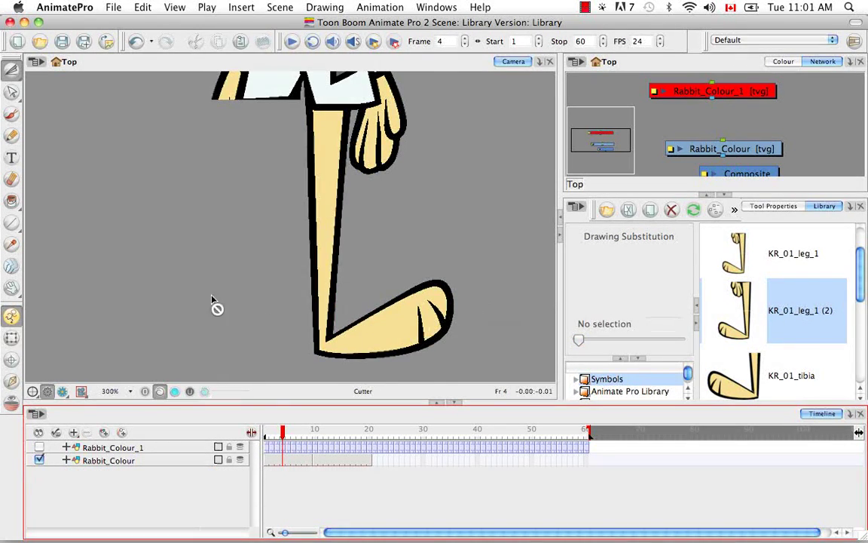
Step: Enable the Rabbit_Colour_1 layer to check it, and delete it from the scene along with its drawing files
left_click(155, 448)
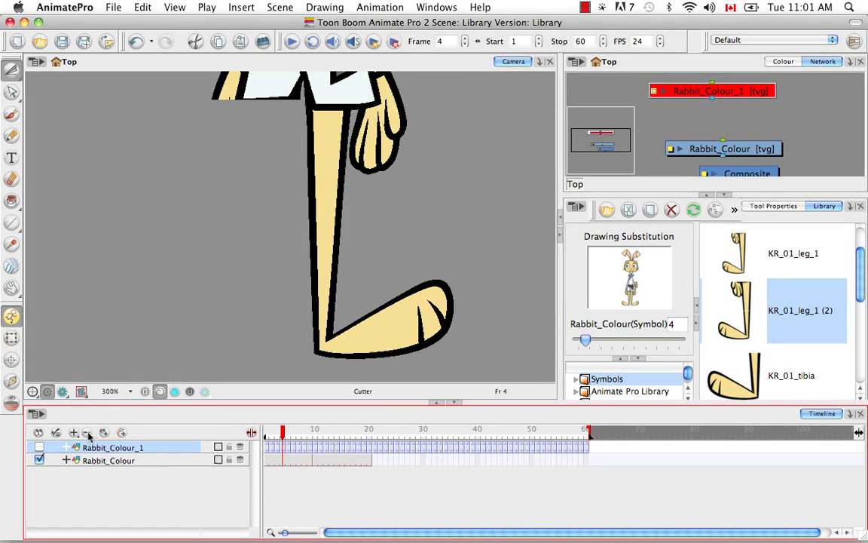
left_click(39, 447)
left_click(86, 432)
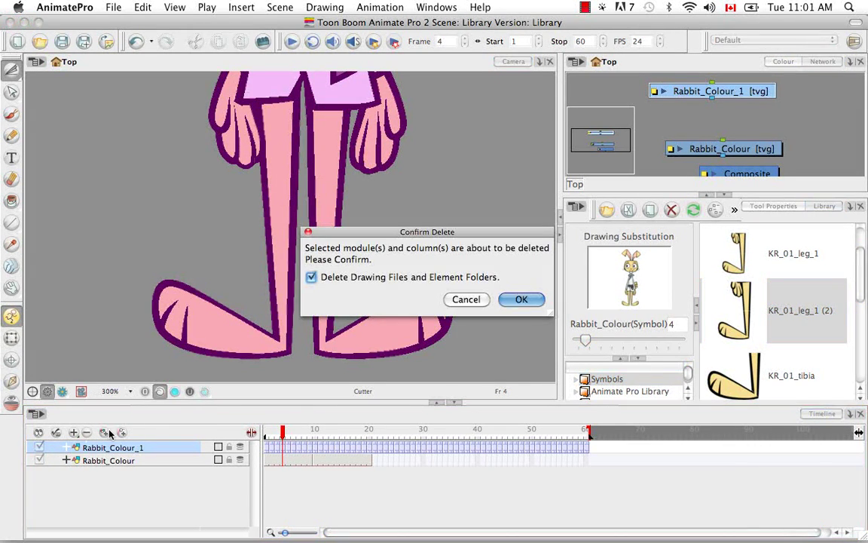
left_click(519, 300)
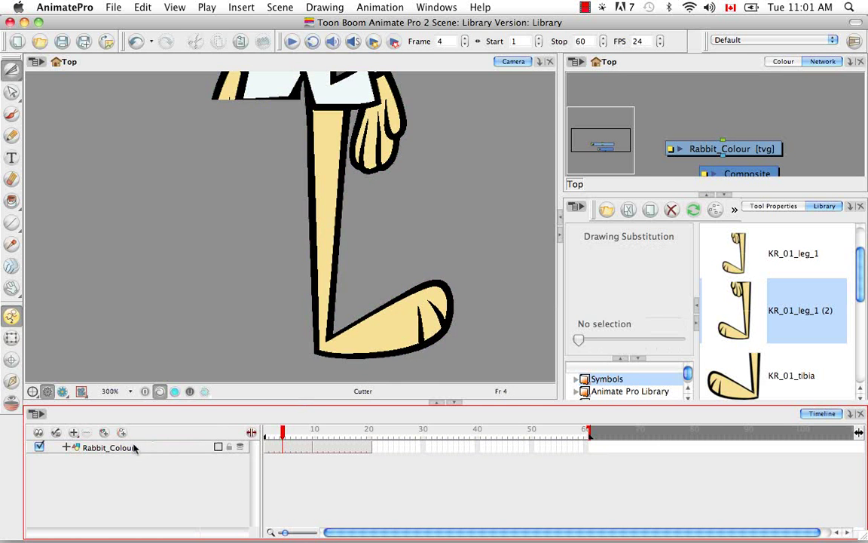
Step: Add the KarateRabbitMaster symbol from the library to the scene as a new layer above Rabbit_Colour
left_click_drag(863, 282, 859, 365)
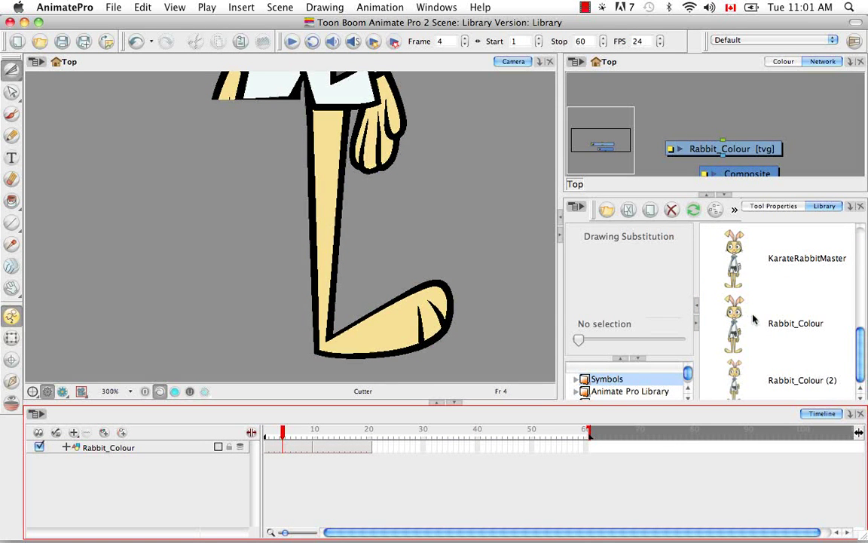
left_click(803, 260)
left_click_drag(151, 446, 150, 449)
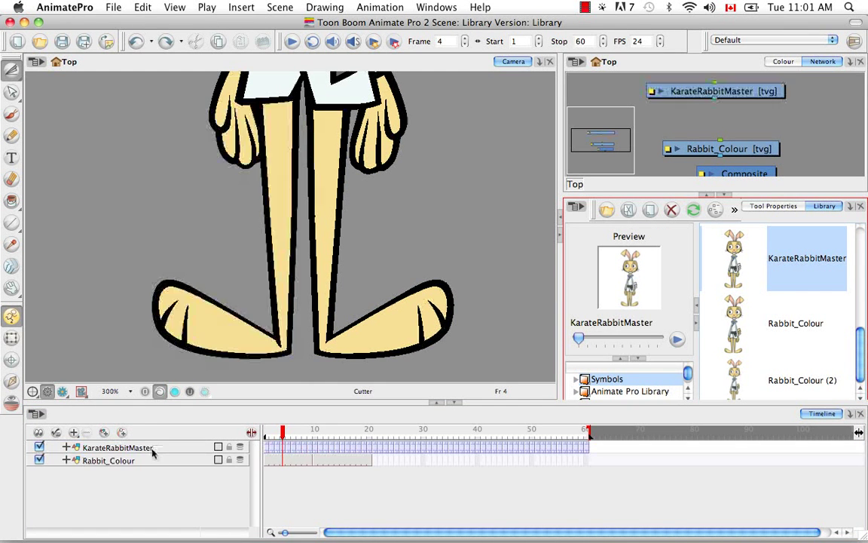
Step: Delete the Rabbit_Colour layer from the scene together with its drawing files and element folders
left_click(159, 460)
left_click(86, 432)
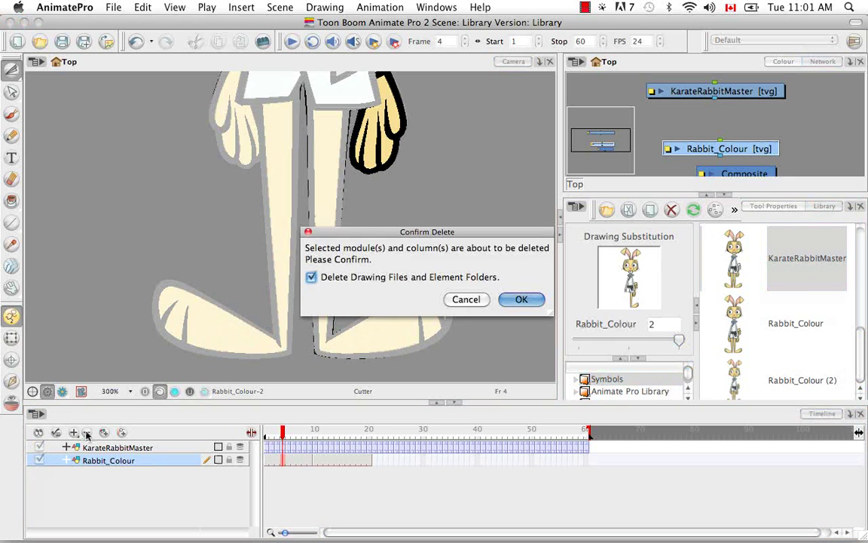
left_click(512, 298)
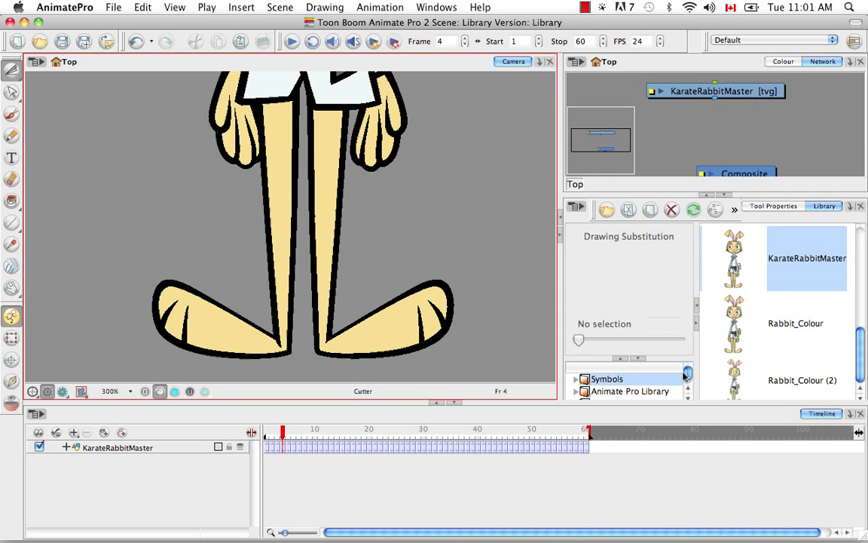
Step: Reset the camera view, return to frame 1 and select the KarateRabbitMaster layer
left_click_drag(689, 374, 690, 379)
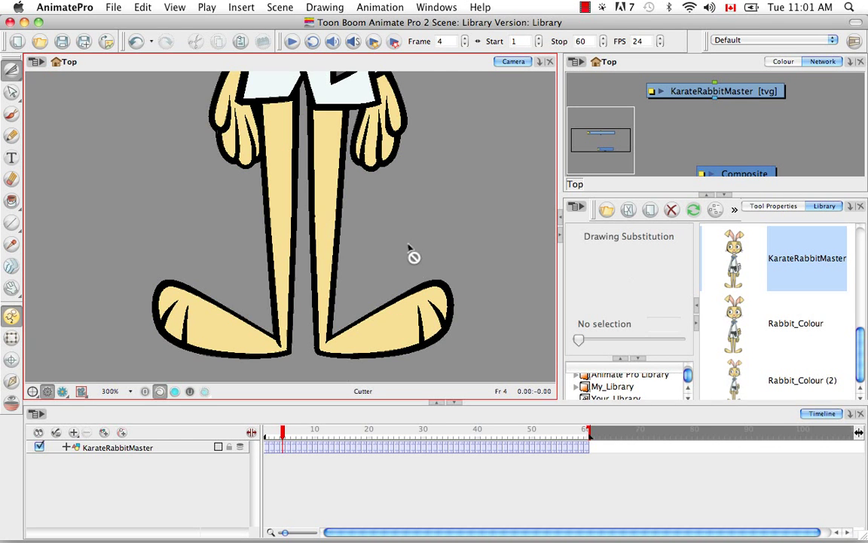
key("shift+m")
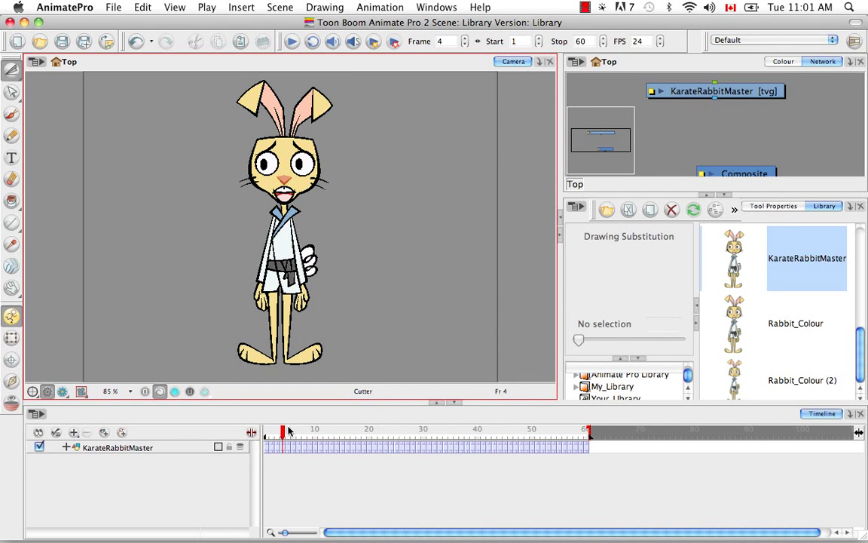
left_click(278, 431)
left_click_drag(277, 431, 265, 431)
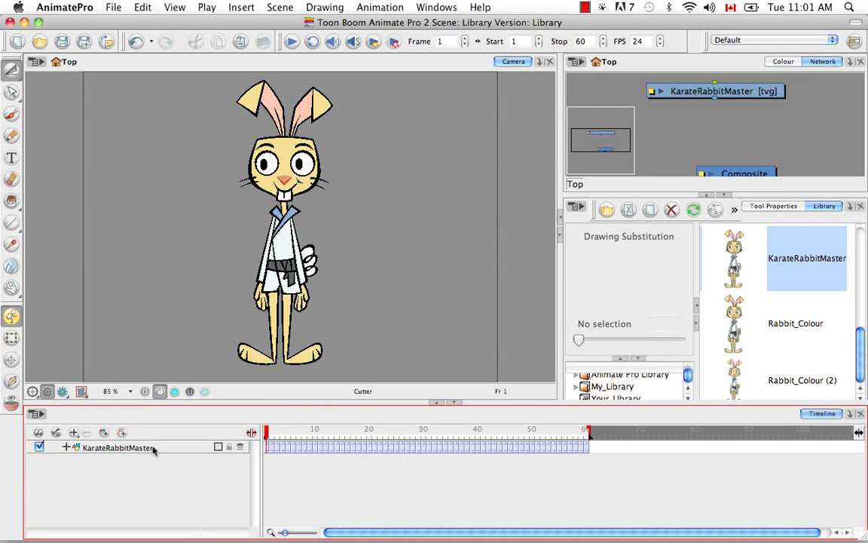
left_click(113, 447)
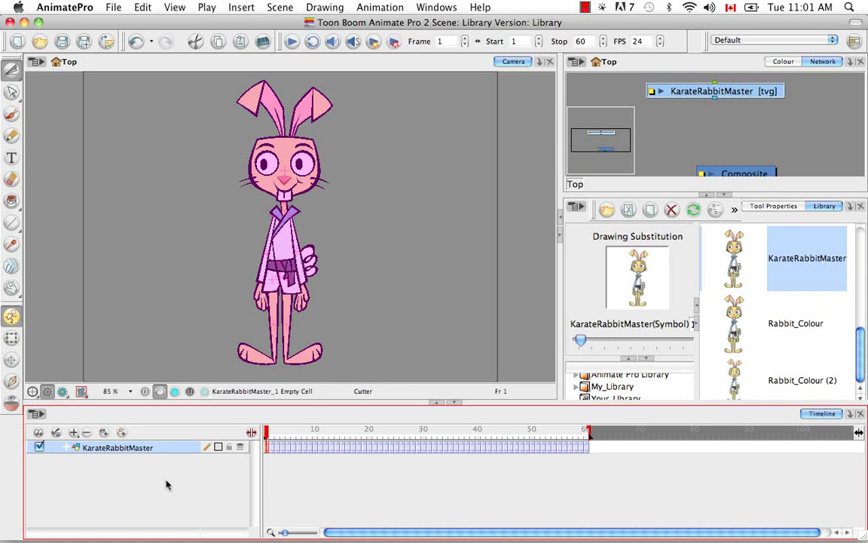
Step: Enlarge the library folder list and get the right to modify Your_LIbrary
left_click(615, 398)
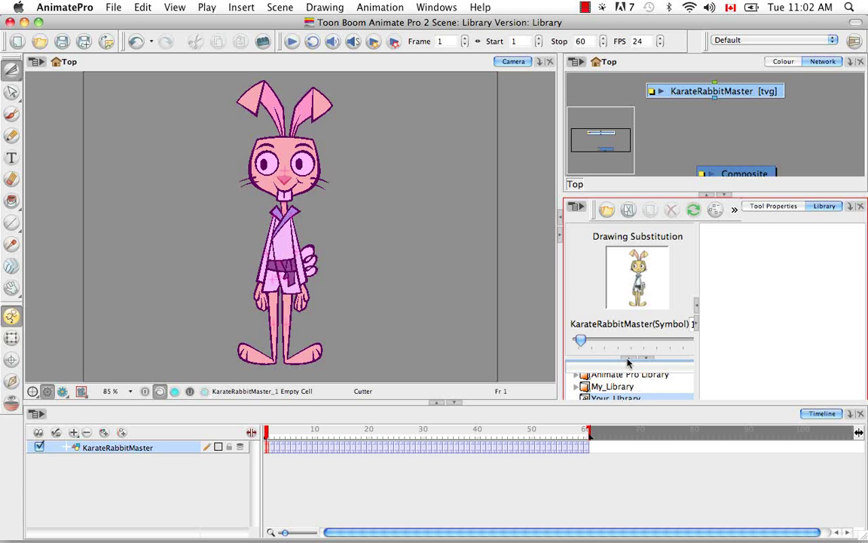
left_click(630, 360)
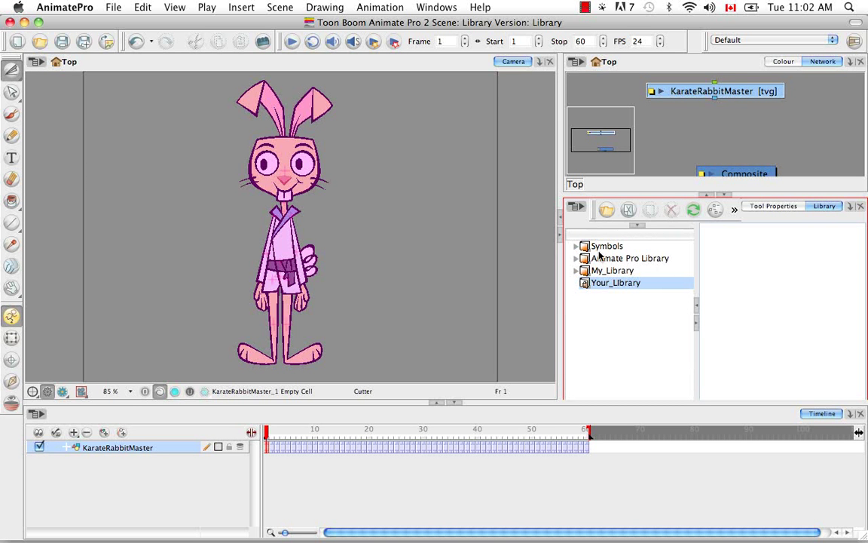
left_click(604, 273)
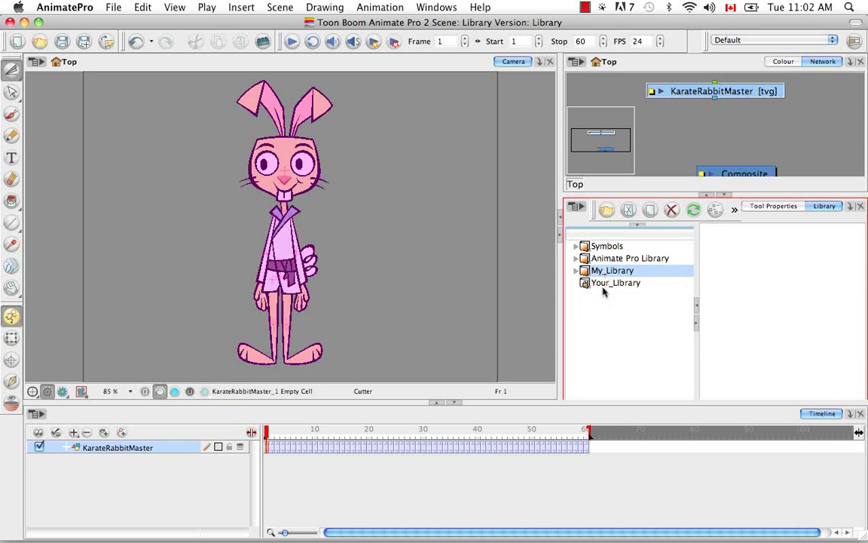
left_click(630, 285)
right_click(602, 283)
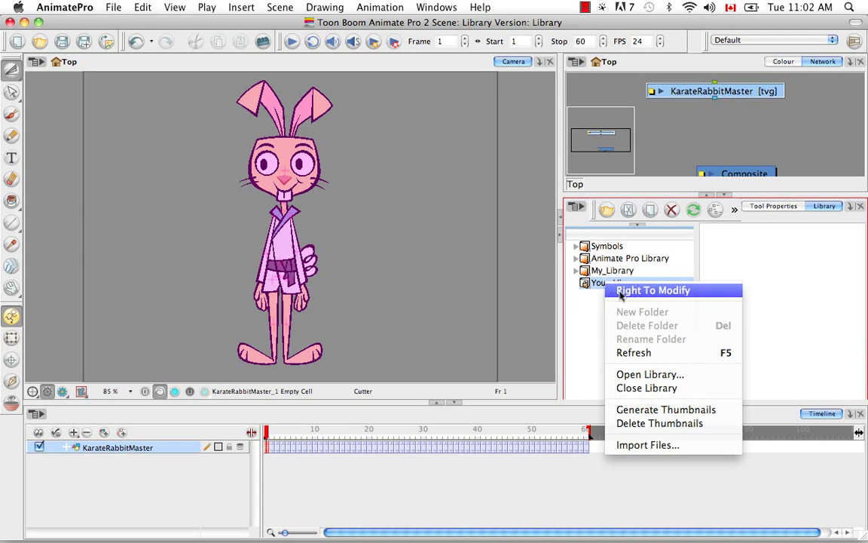
left_click(621, 292)
left_click(616, 273)
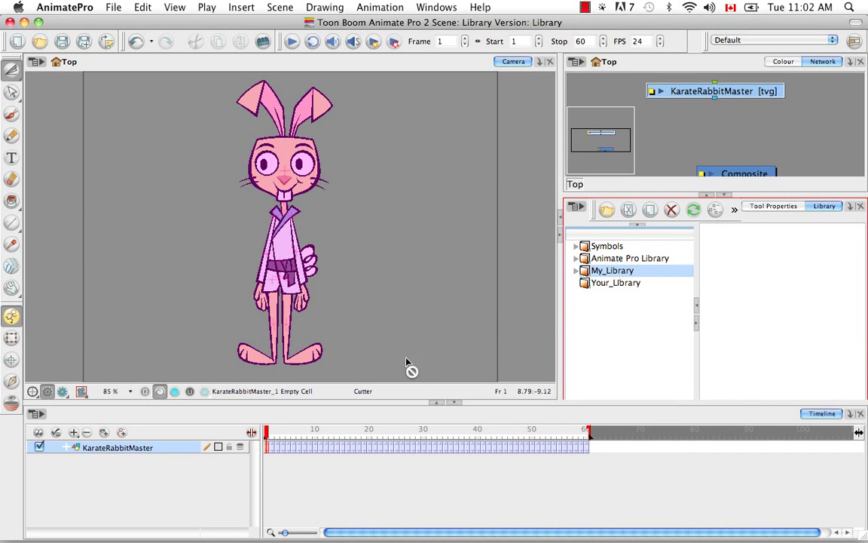
Step: Store the KarateRabbitMaster layer as a template in the Characters folder of My_Library
left_click(576, 269)
left_click(603, 283)
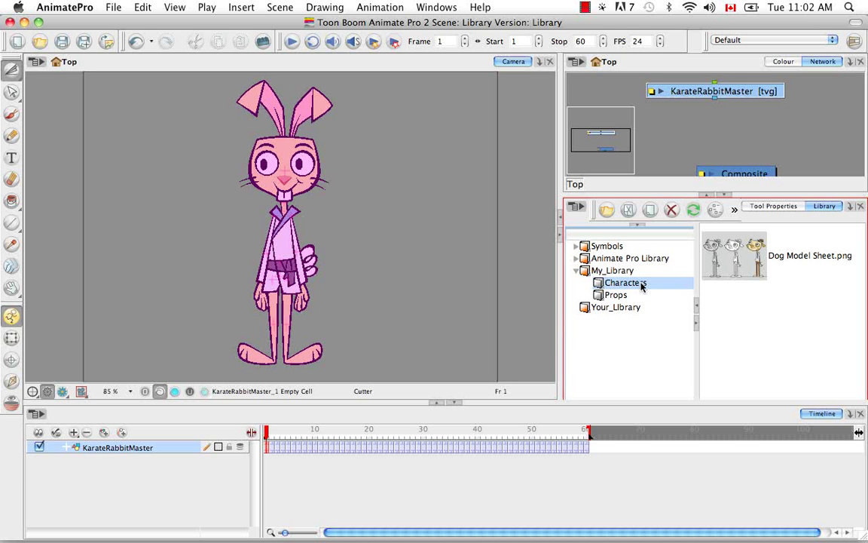
left_click(135, 448)
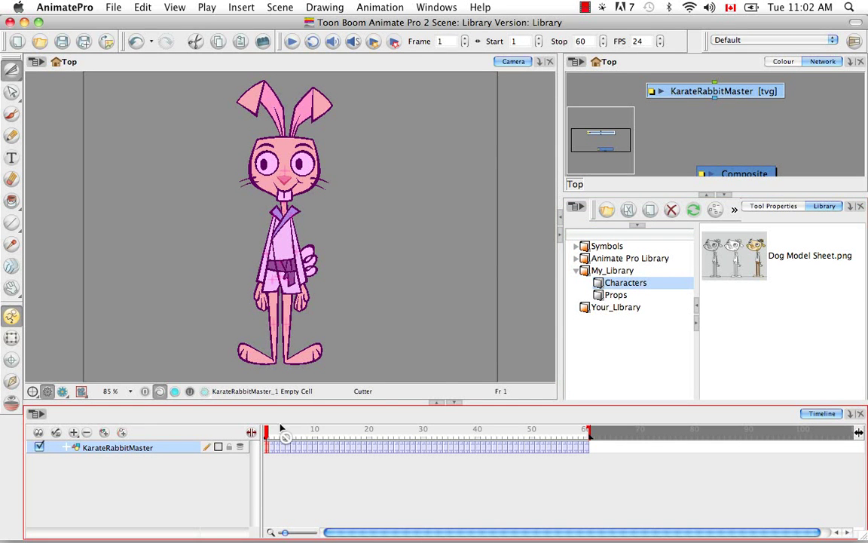
left_click_drag(628, 288, 630, 299)
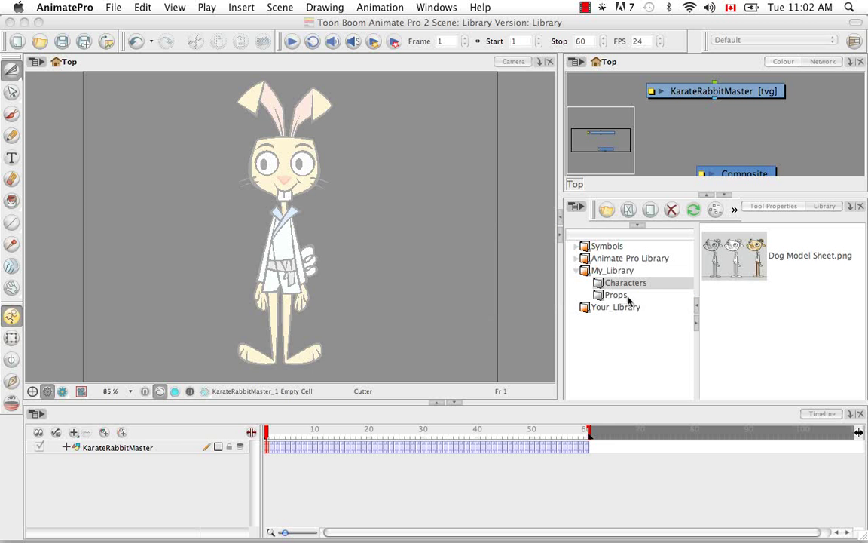
left_click(482, 292)
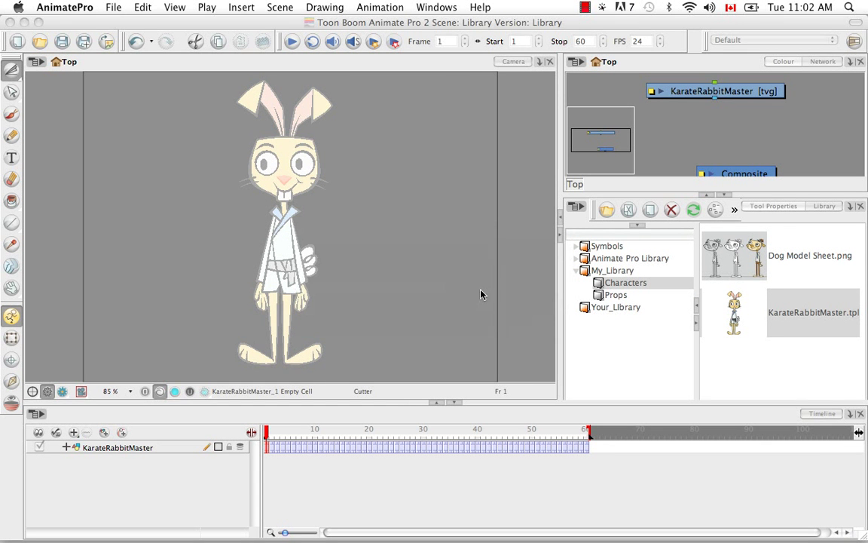
Step: Delete the KarateRabbitMaster layer from the scene, including its drawing files and element folders
left_click(784, 330)
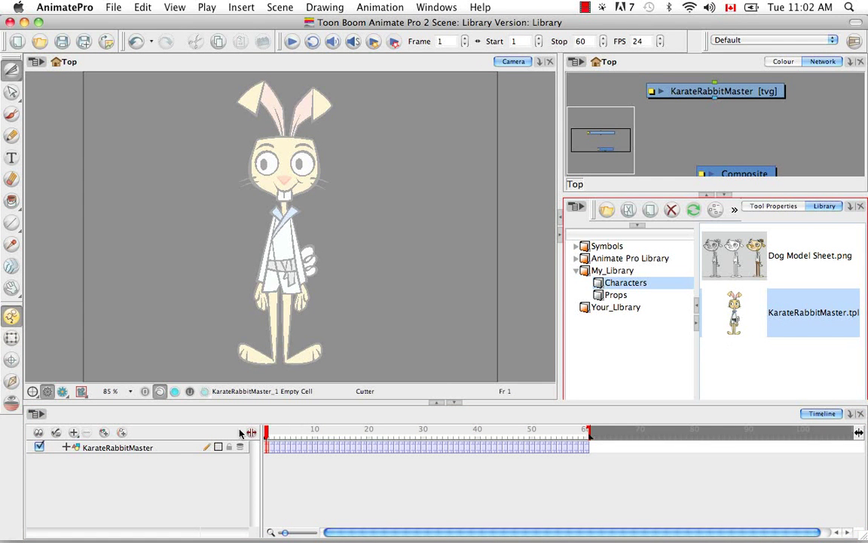
left_click(141, 449)
left_click(87, 431)
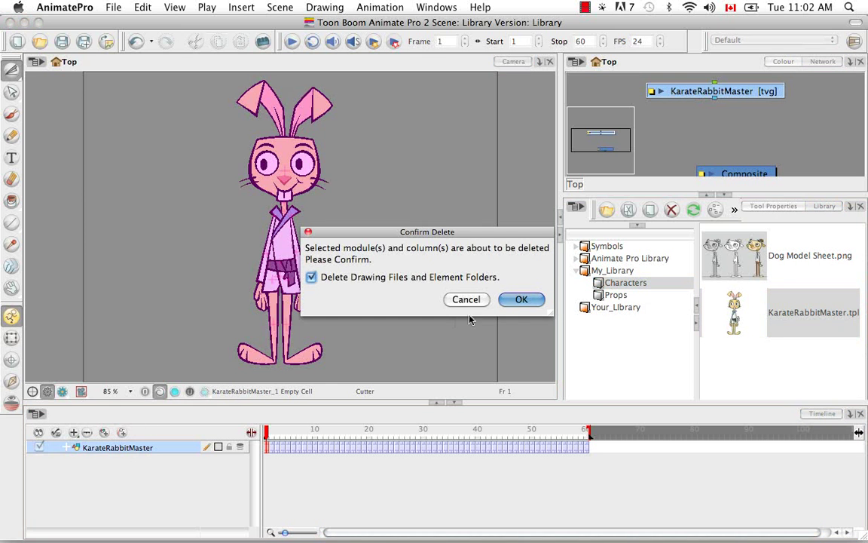
left_click(508, 302)
Step: Add the KarateRabbitMaster.tpl template from the Characters folder to the empty scene as a layer, and deselect it
left_click(785, 316)
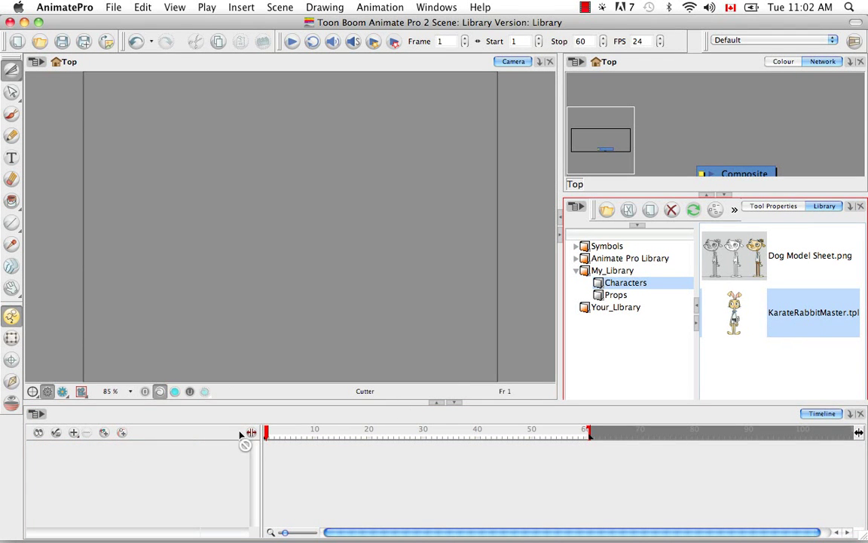
left_click_drag(157, 457, 158, 452)
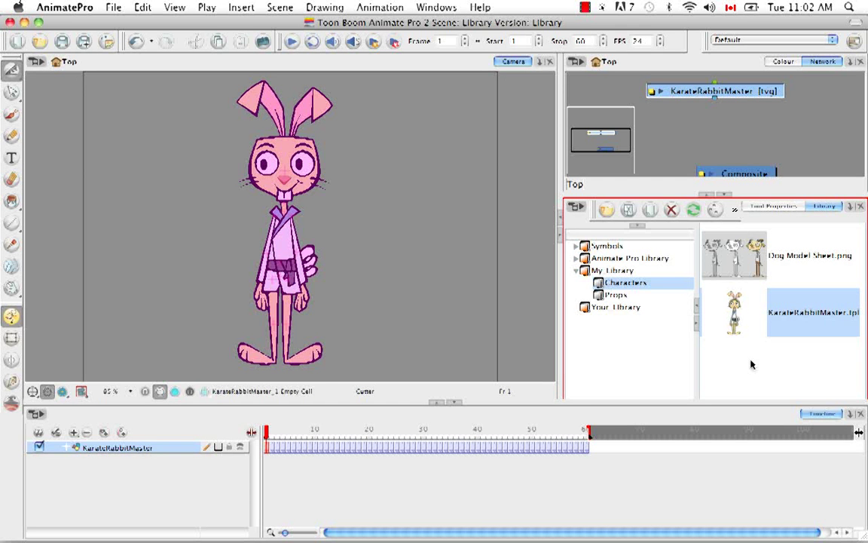
left_click(427, 475)
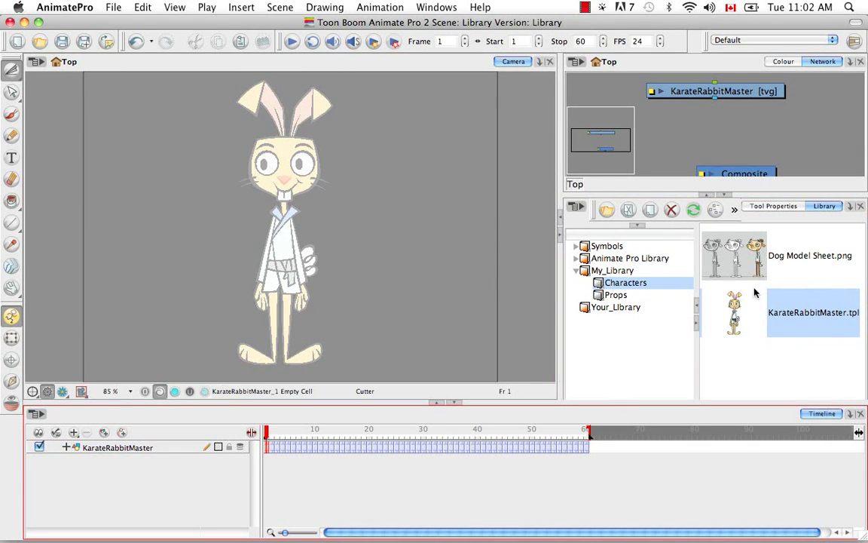
mouse_move(265, 430)
left_mouse_down()
mouse_move(471, 413)
mouse_move(266, 431)
left_mouse_up()
left_click(421, 325)
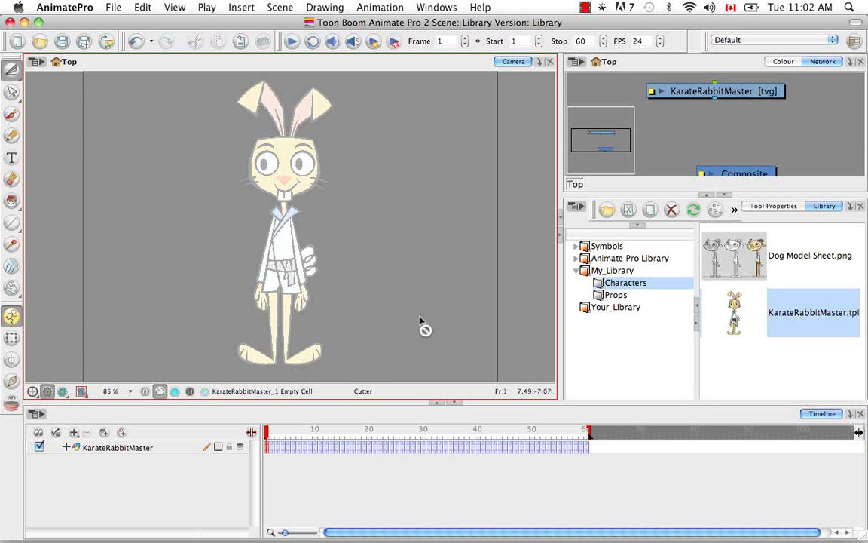